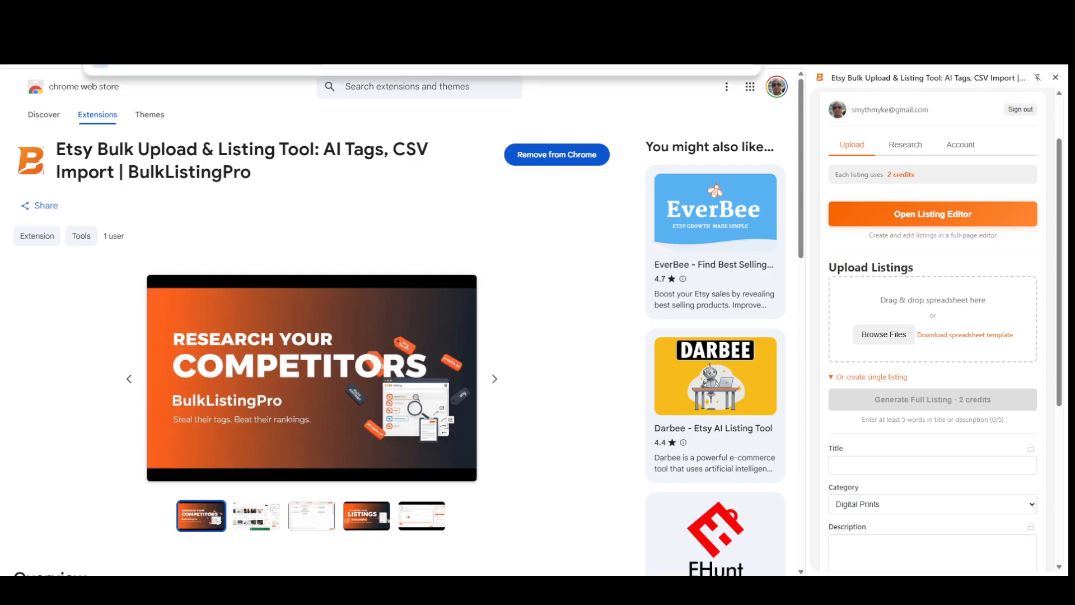
Step: Search the web for "chrome store" and open the Chrome Web Store
text(chrome)
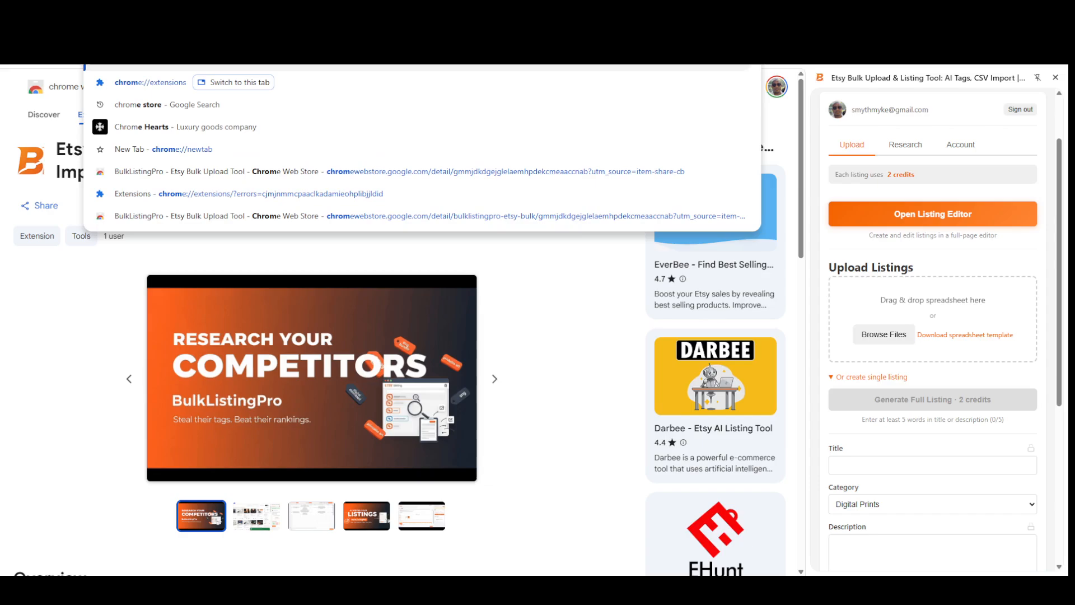
text( store)
key(Return)
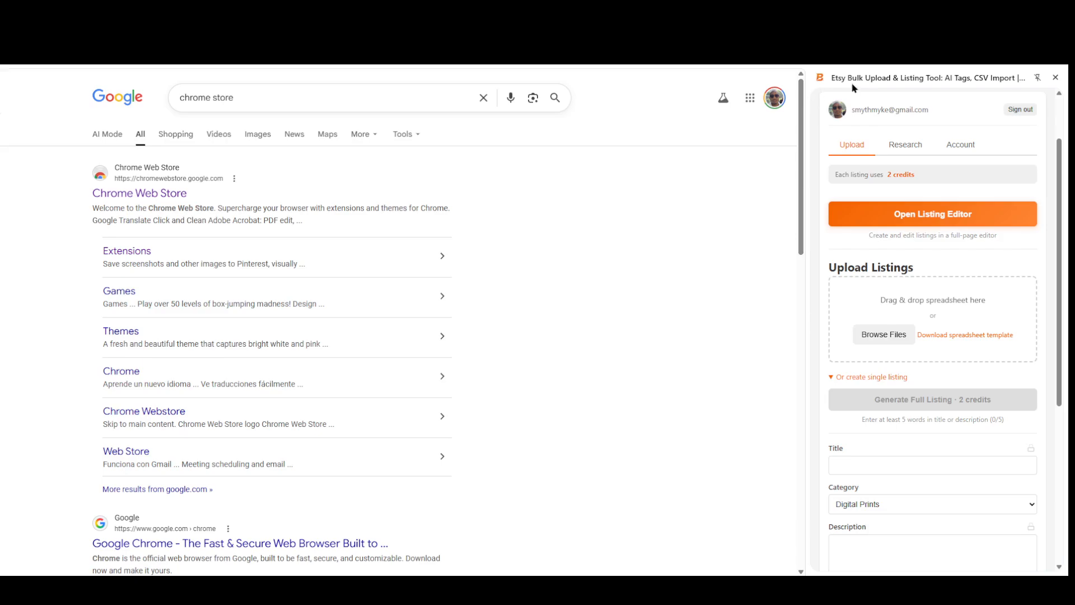
click(148, 193)
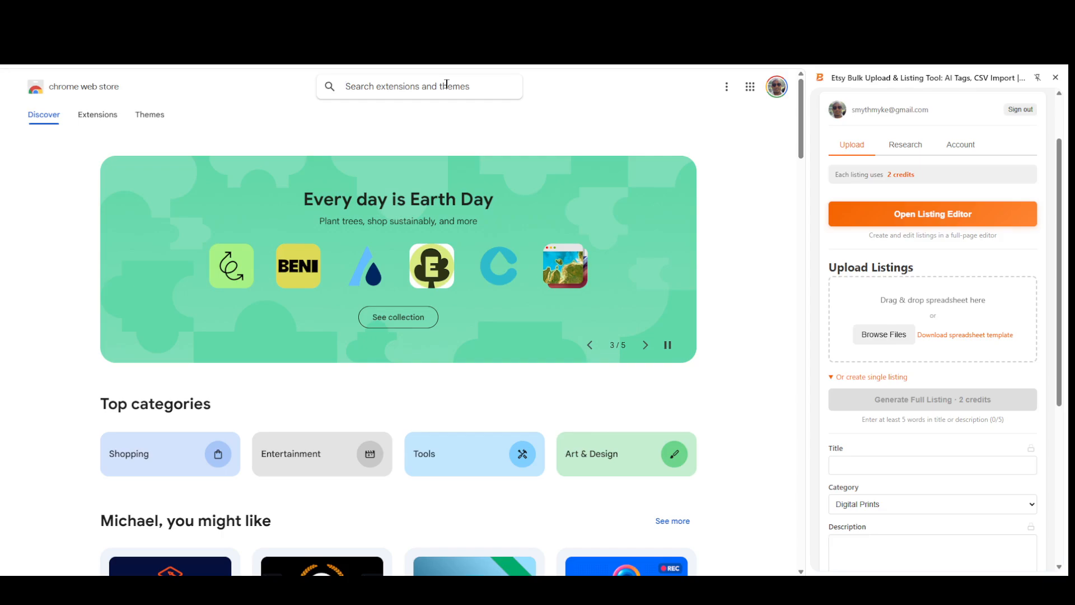
Step: Search the Chrome Web Store for "bulklistin", view the suggested extension's results, and clear the search
text(bulklistin)
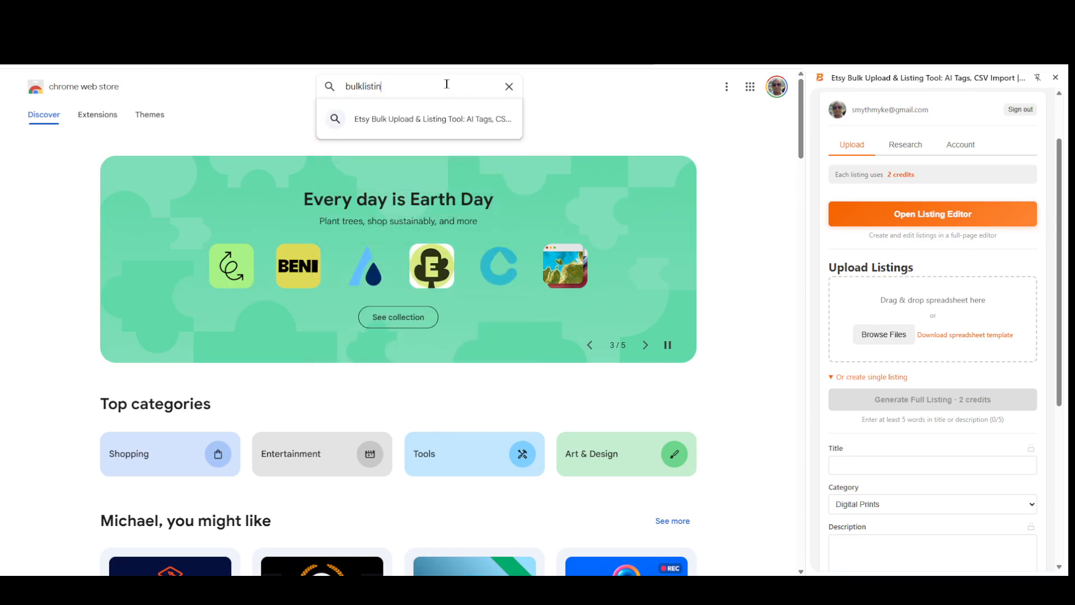
click(417, 120)
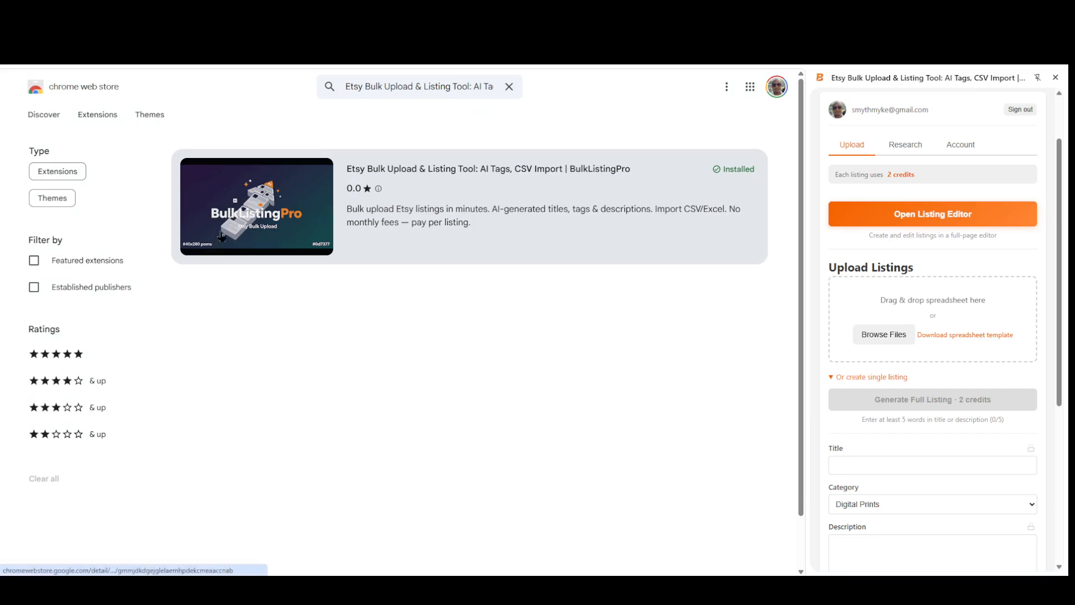
click(508, 86)
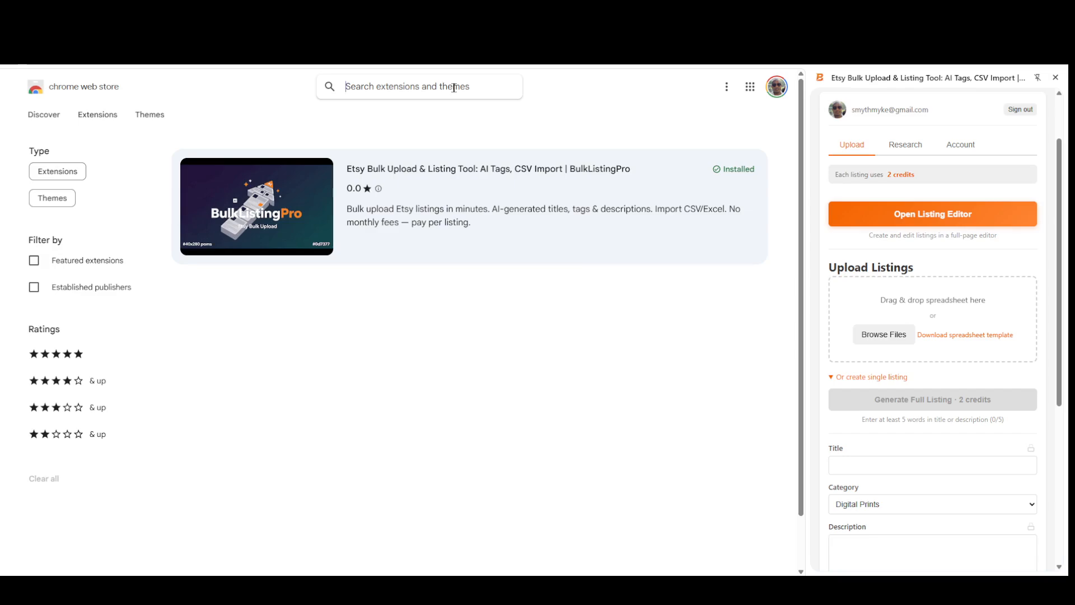
Step: Search the store for "etsy bulk" and open the Etsy Bulk Upload & Listing Tool extension page
text(etsy bulk)
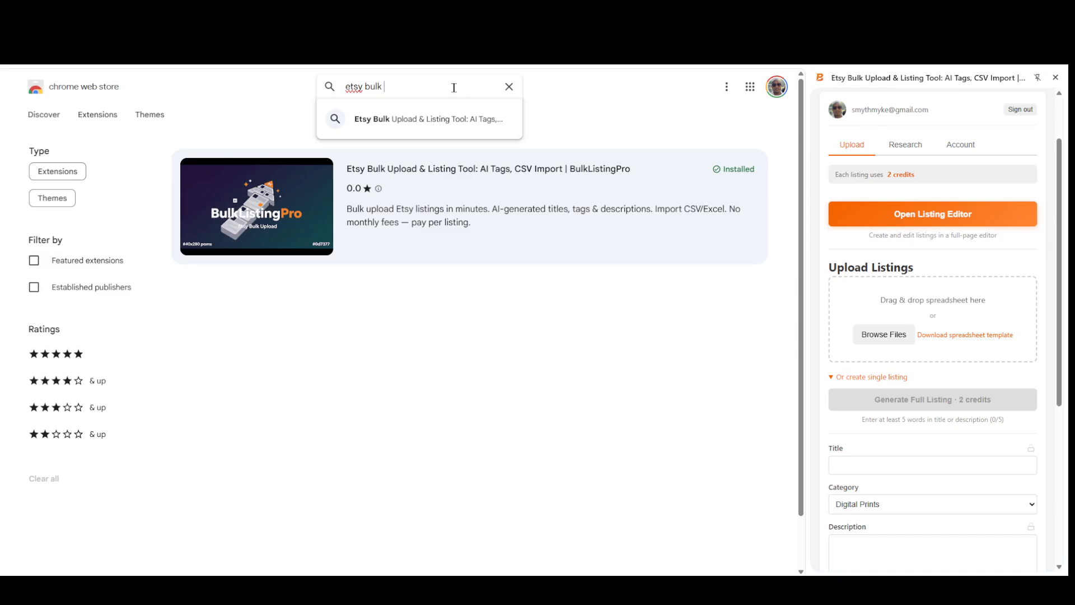
click(450, 117)
click(468, 218)
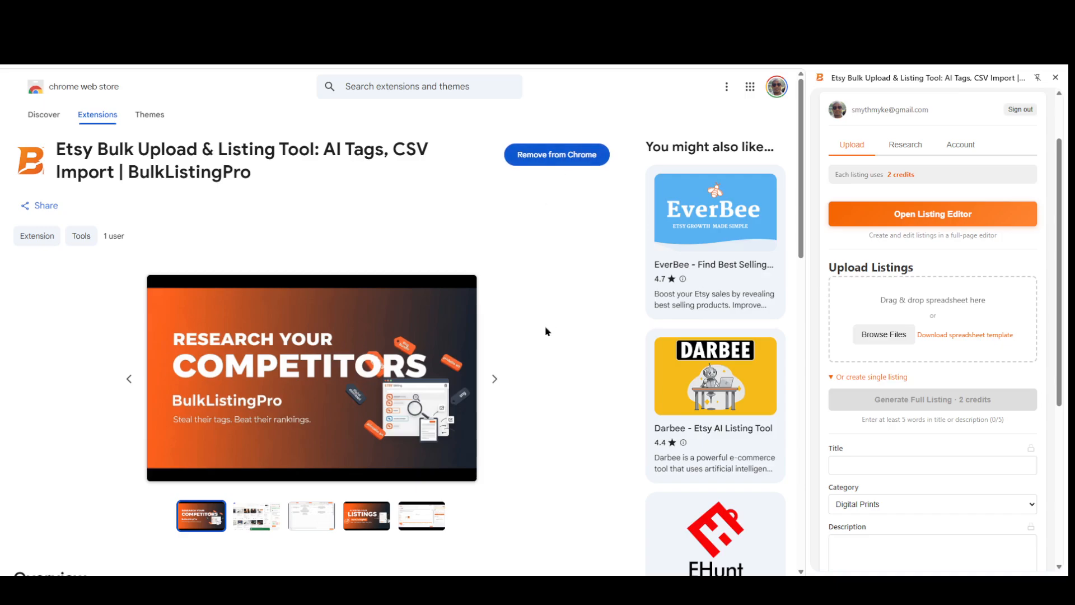
Step: Close the BulkListingPro side panel and toggle the extension's pin off and on again in the browser's extension list
click(1055, 77)
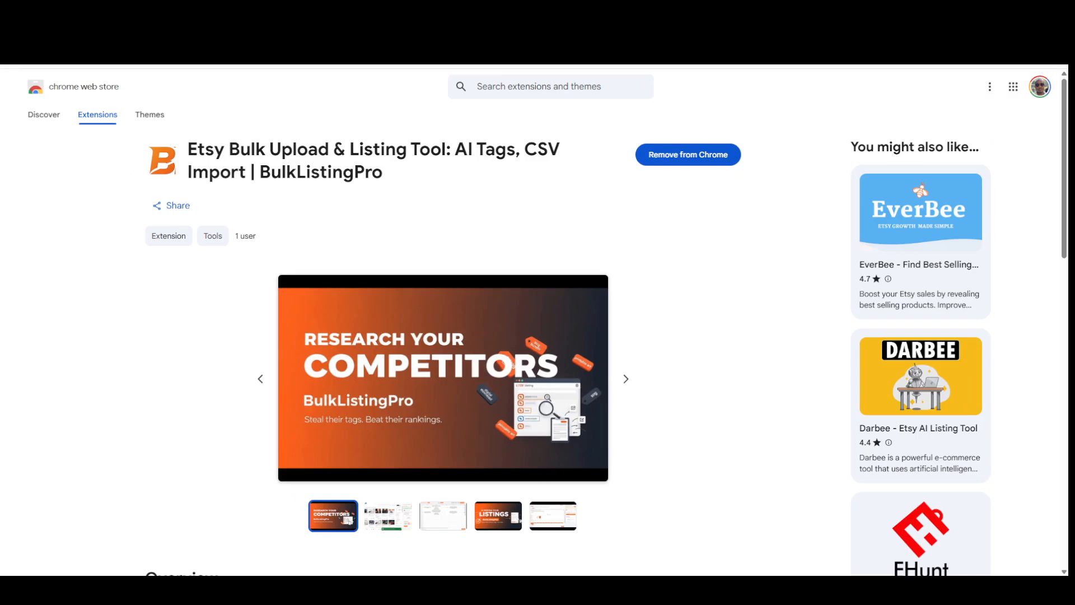
click(889, 53)
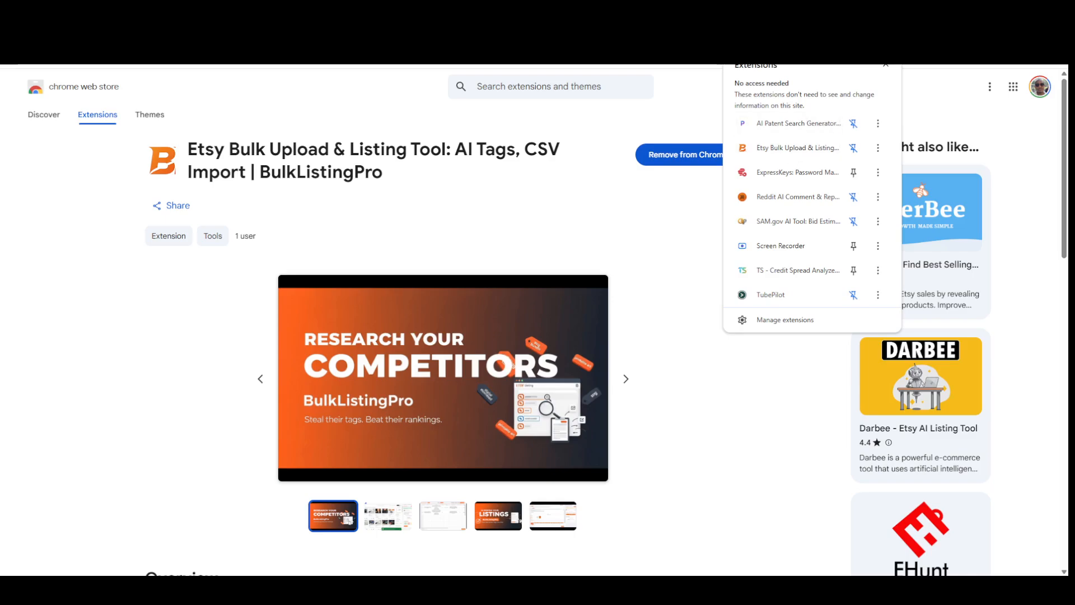
click(854, 152)
click(854, 150)
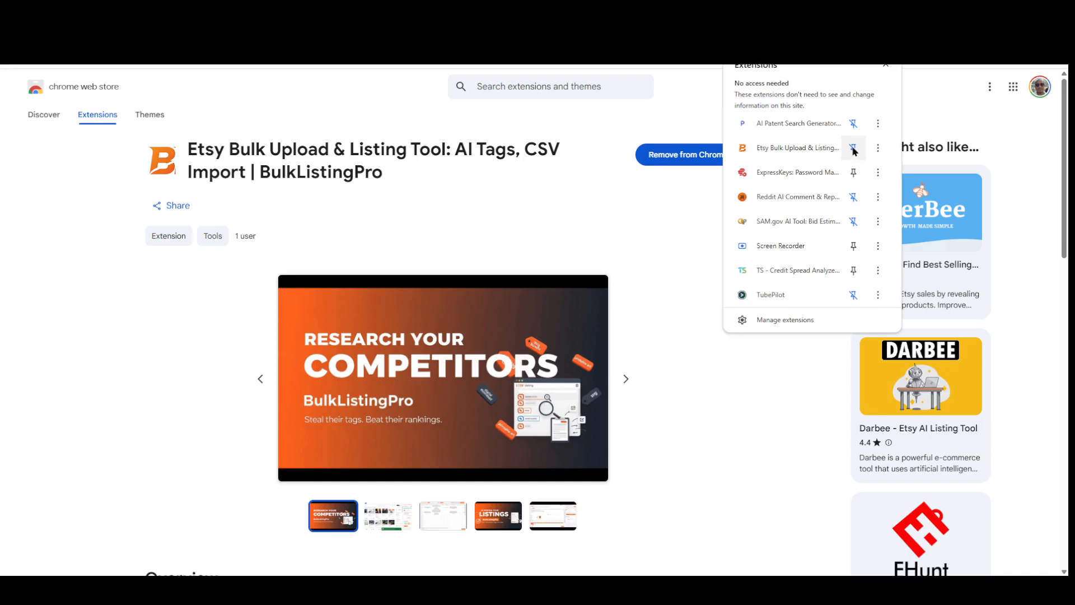
click(693, 301)
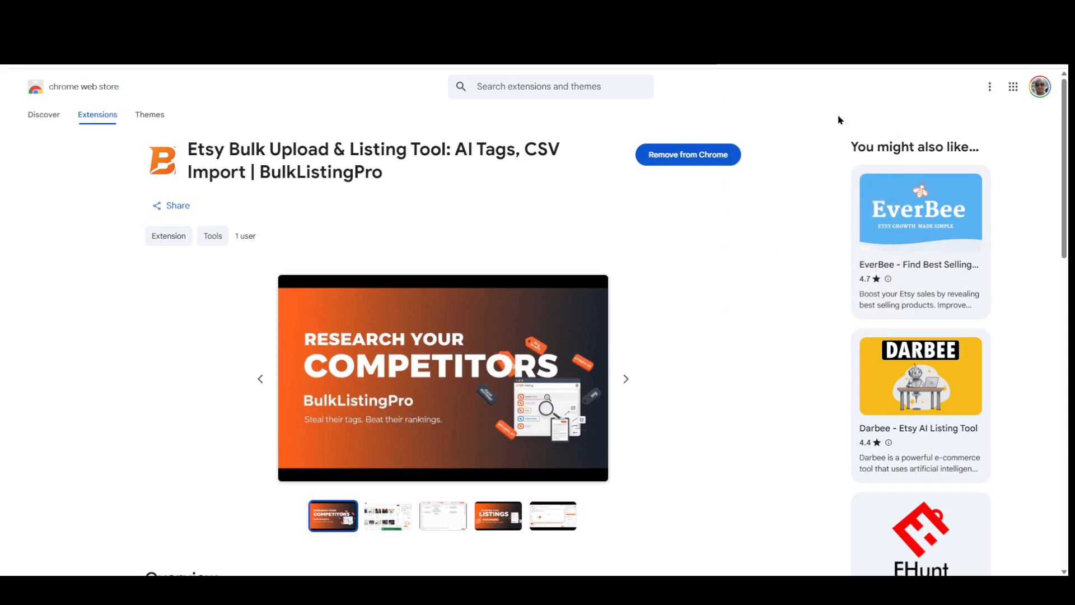
Step: Switch to the Etsy Shop Manager listings page and open the BulkListingPro side panel there
key(ctrl+Tab)
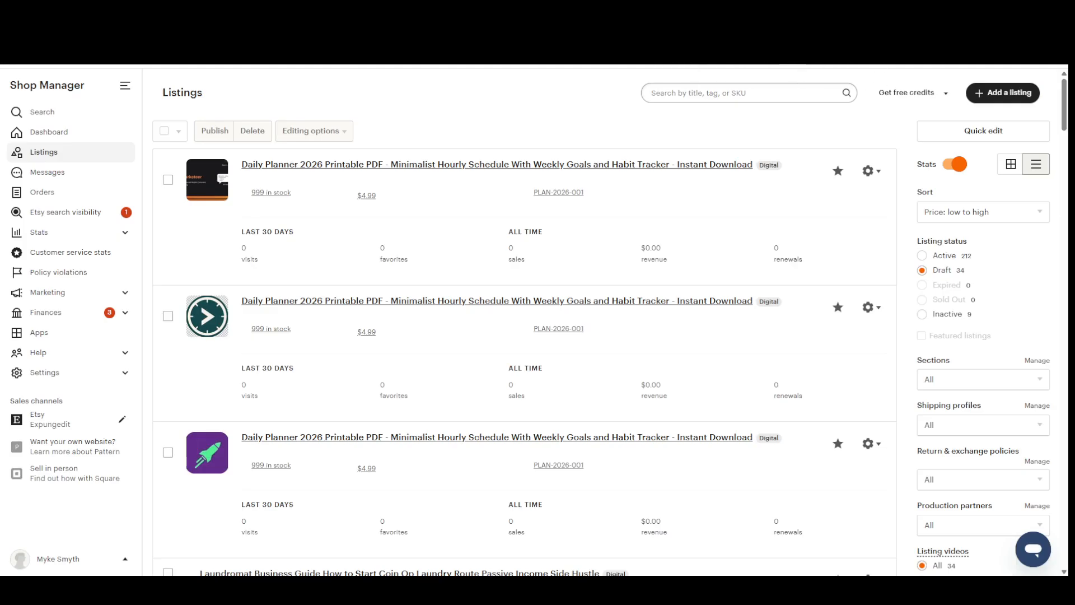
click(907, 59)
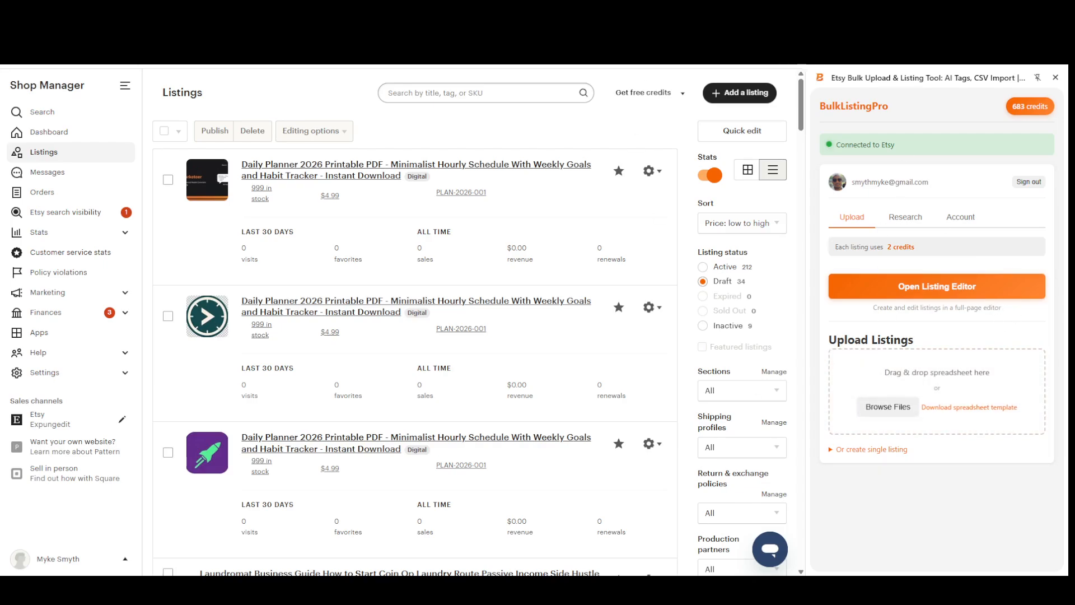
Step: Return to the extension's store page and reopen the BulkListingPro panel to examine its Get Started instructions
click(644, 56)
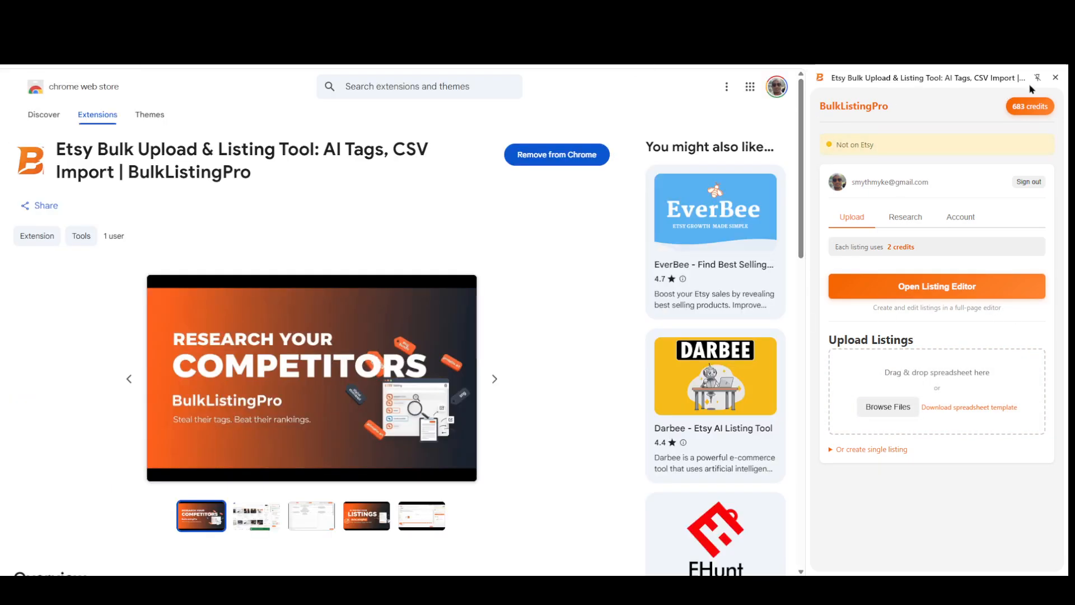
click(1055, 78)
click(908, 59)
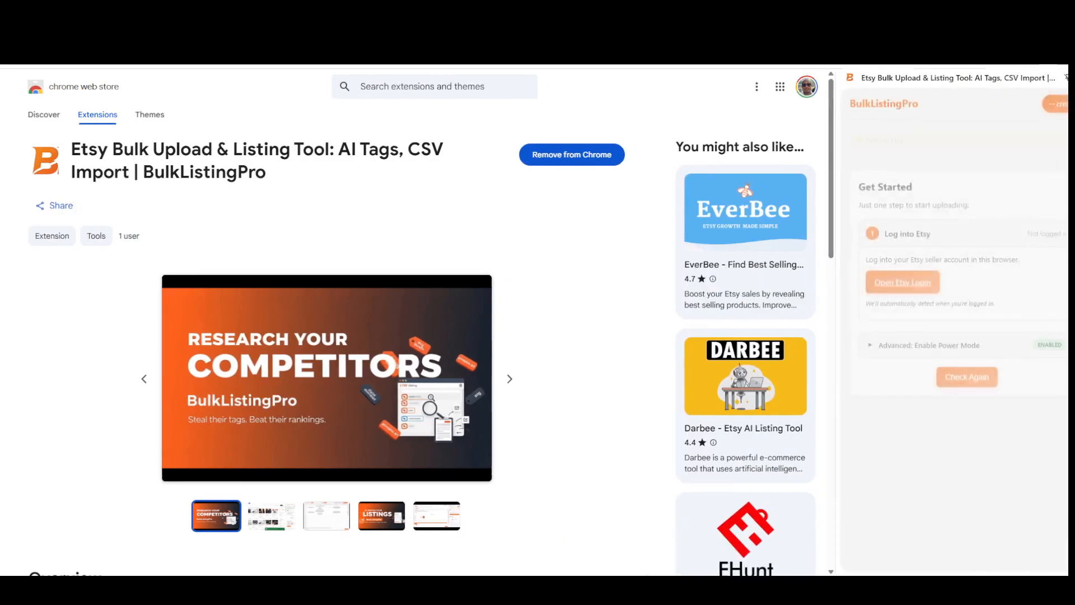
drag(842, 141, 873, 145)
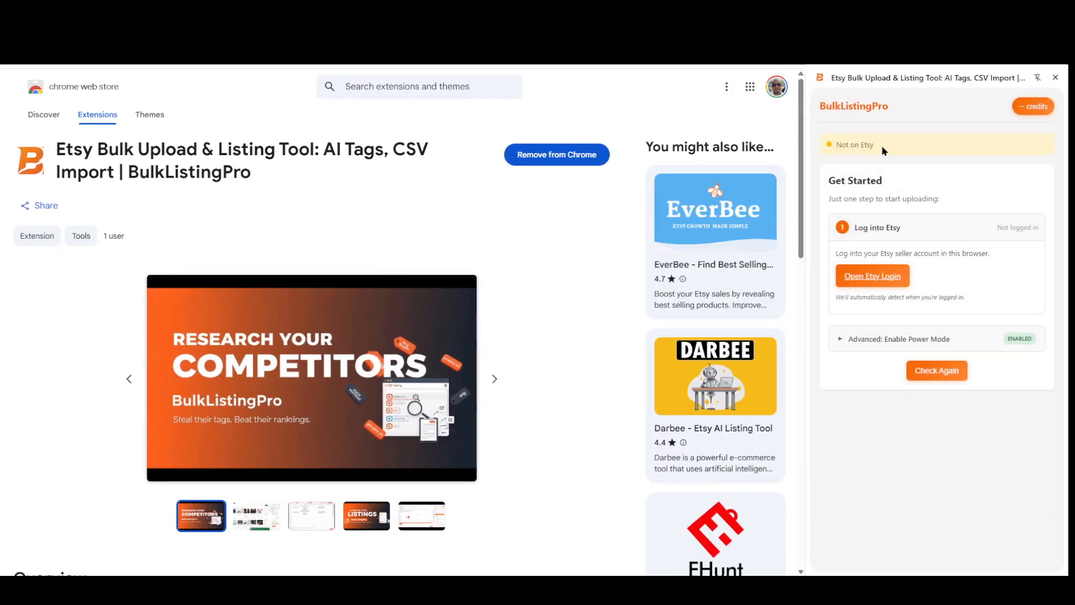
Step: Switch back to the Etsy Shop Manager and review the credits, referral and affiliate sections of the BulkListingPro account
click(906, 59)
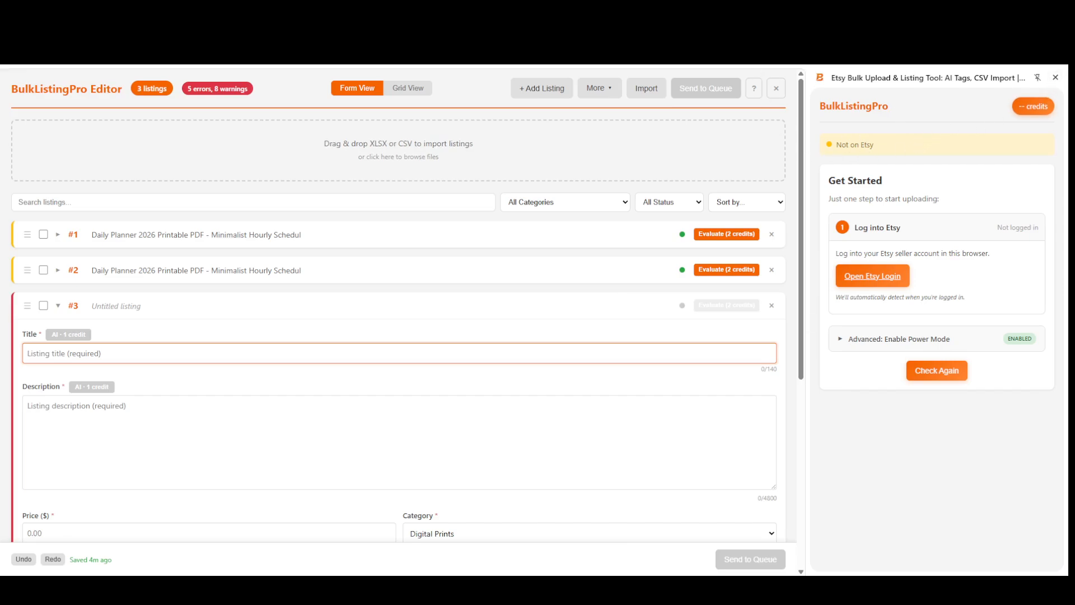
key(ctrl+Tab)
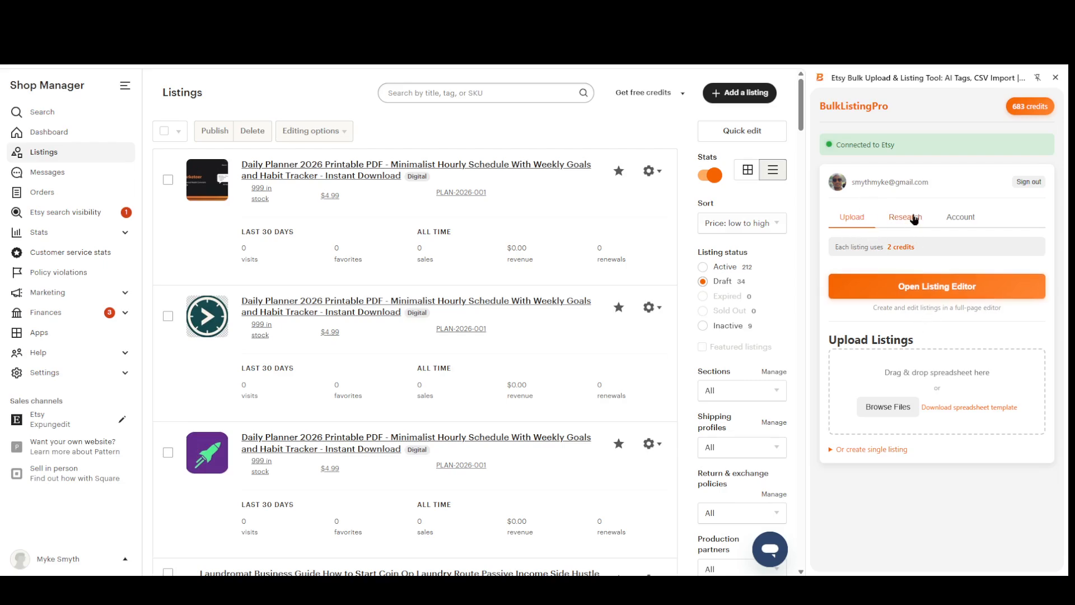
click(968, 221)
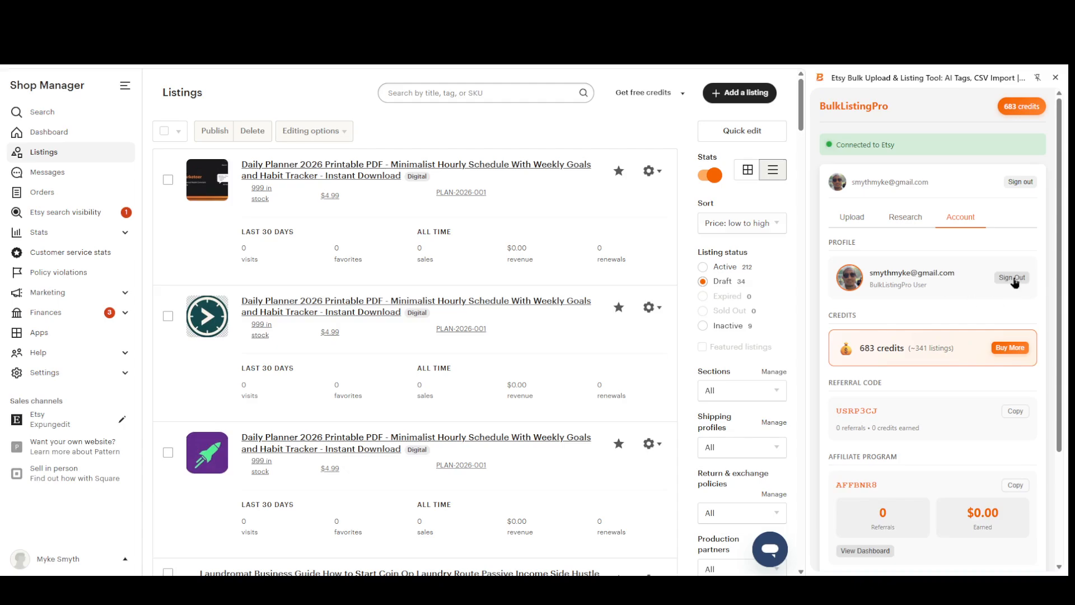
scroll(990, 270, down, 2)
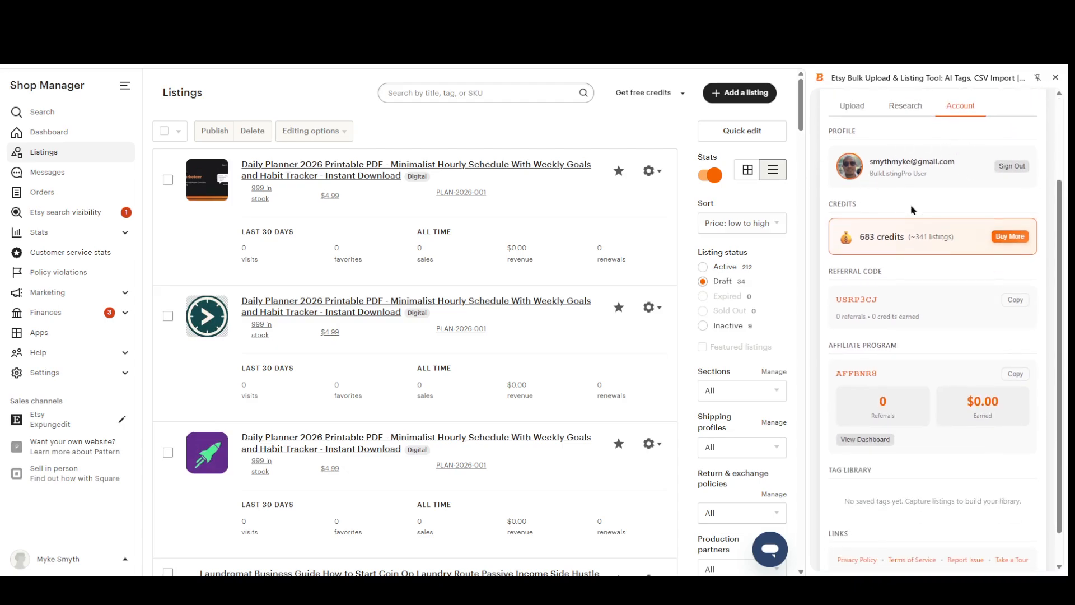
drag(858, 240, 911, 238)
click(957, 238)
click(911, 237)
drag(946, 234, 915, 237)
click(915, 237)
double_click(858, 300)
click(892, 303)
scroll(893, 313, down, 1)
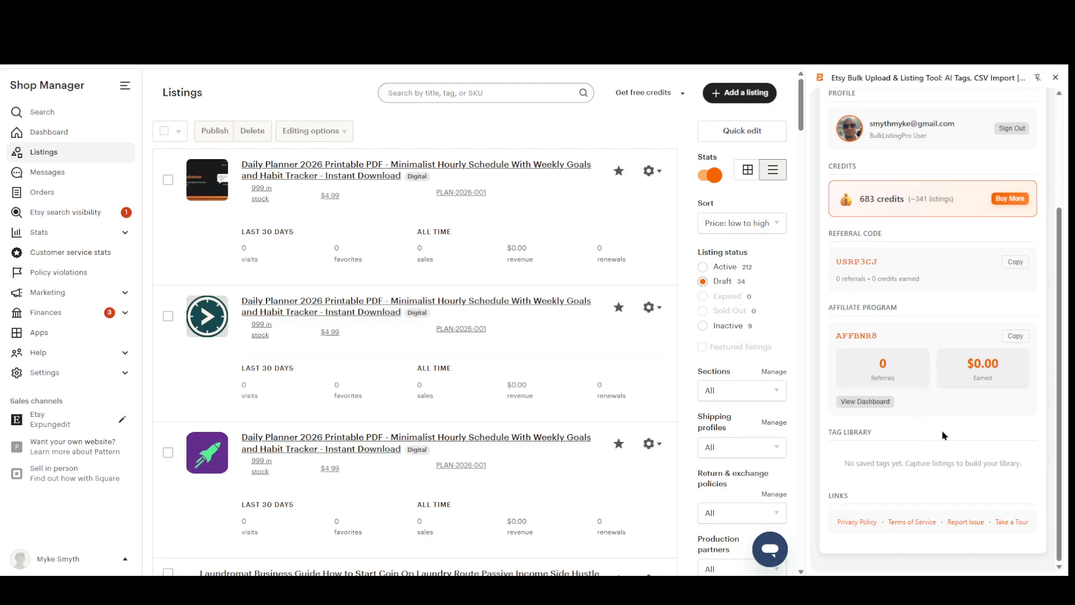
Step: Examine the credit packs offered for purchase and cancel without buying
click(1008, 199)
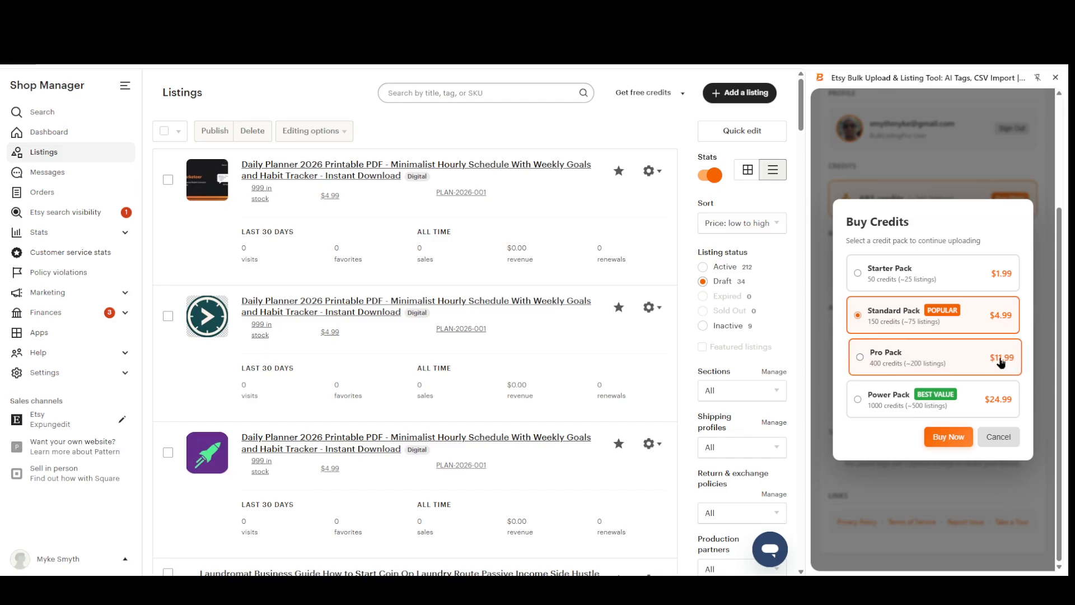
click(998, 436)
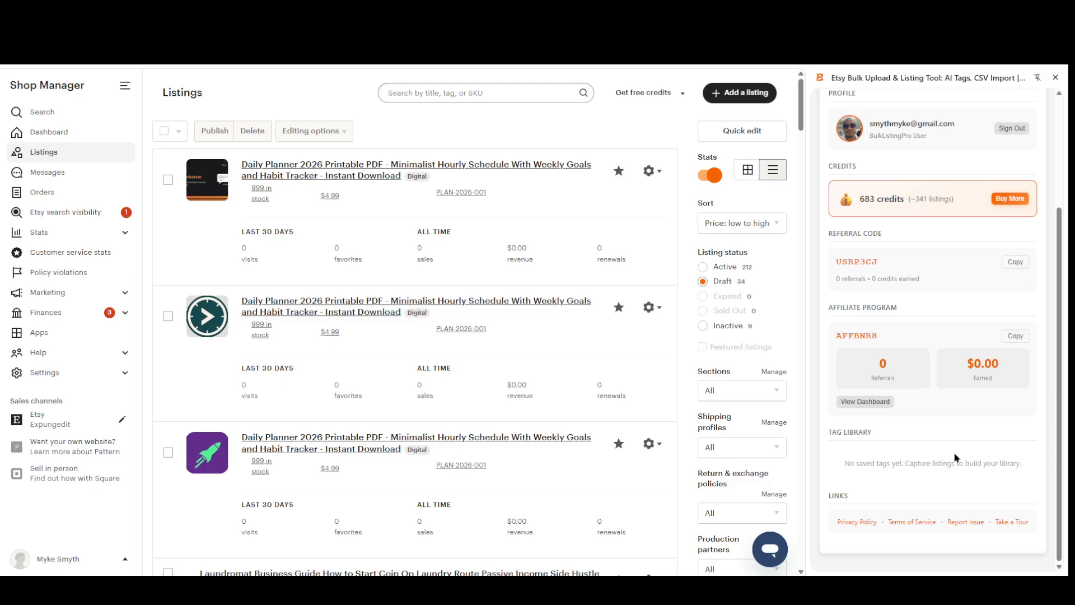
scroll(955, 457, up, 3)
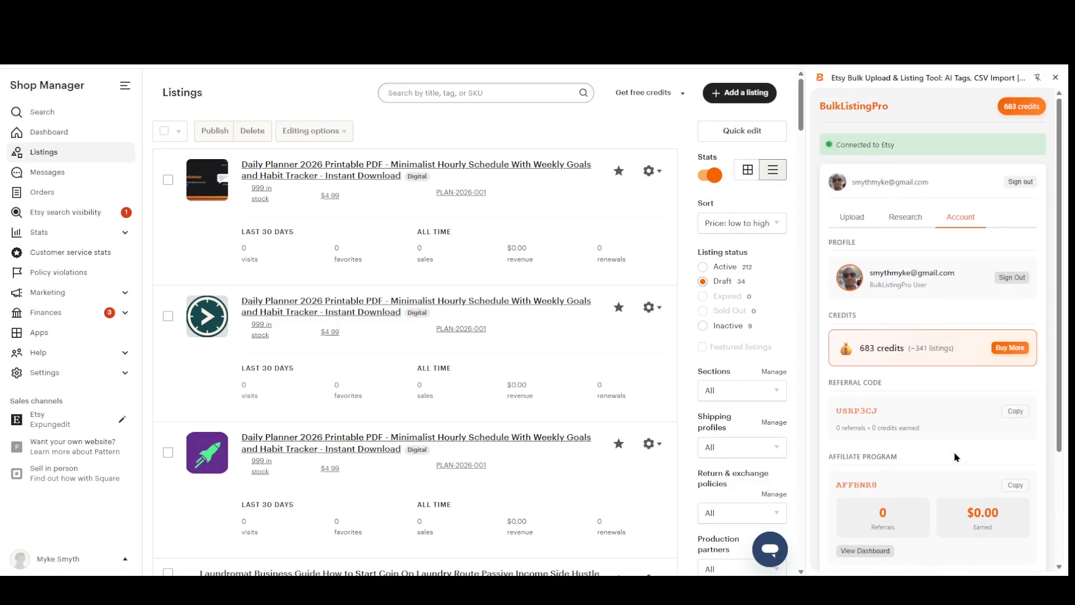
Step: Open the single listing form in the upload section and enter the title "Straw Hat"
click(854, 221)
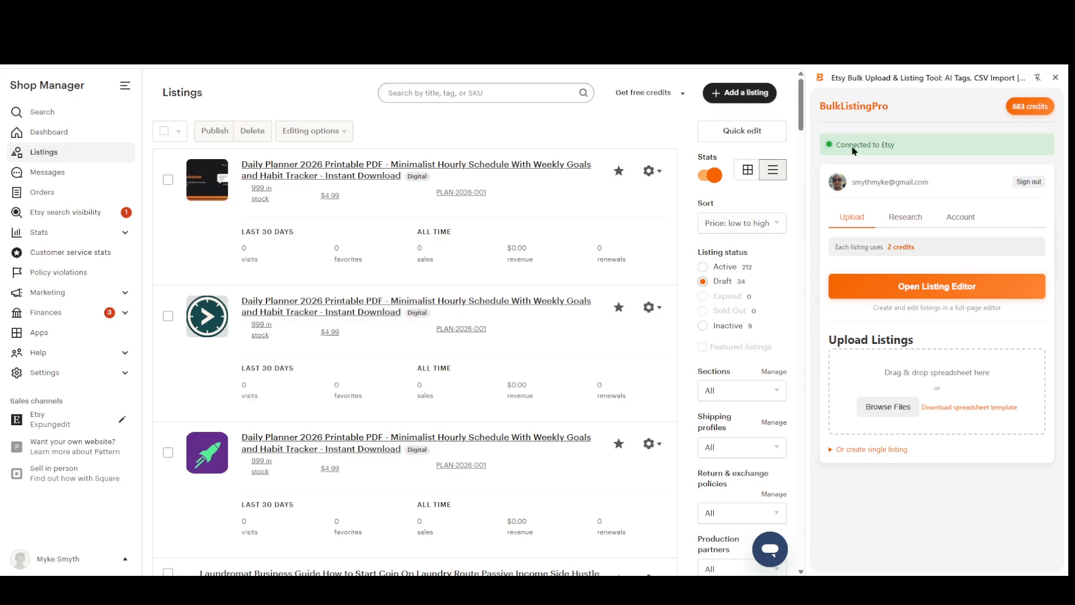
click(874, 449)
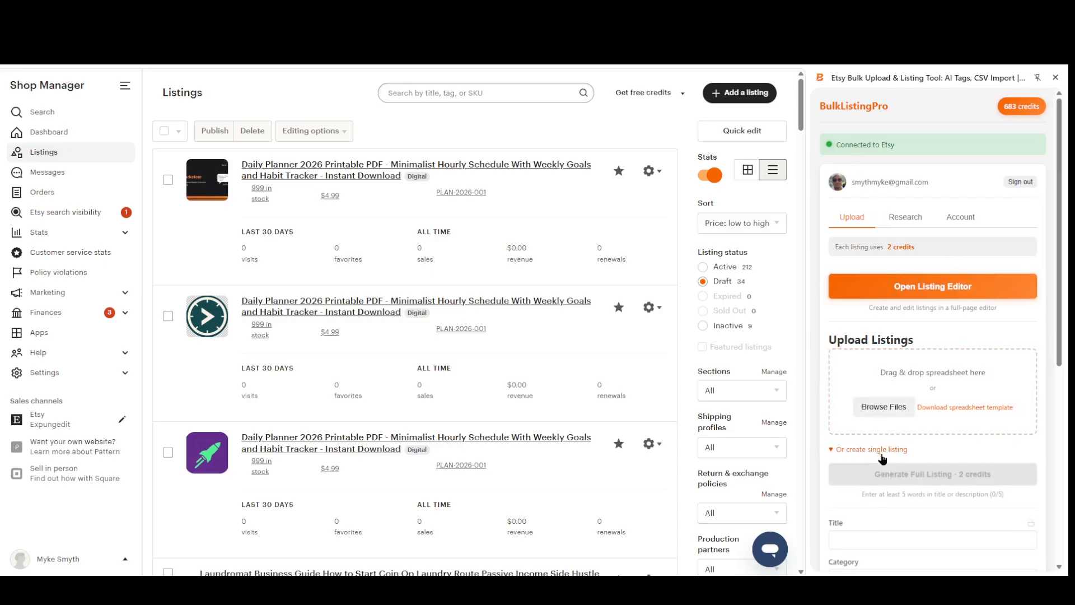
scroll(884, 454, down, 5)
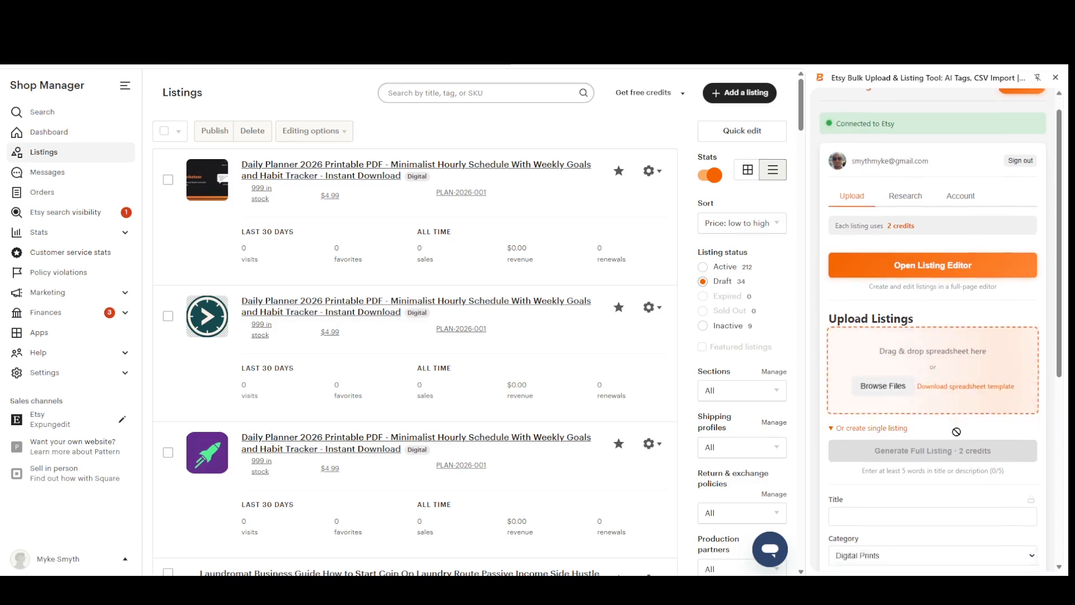
click(900, 205)
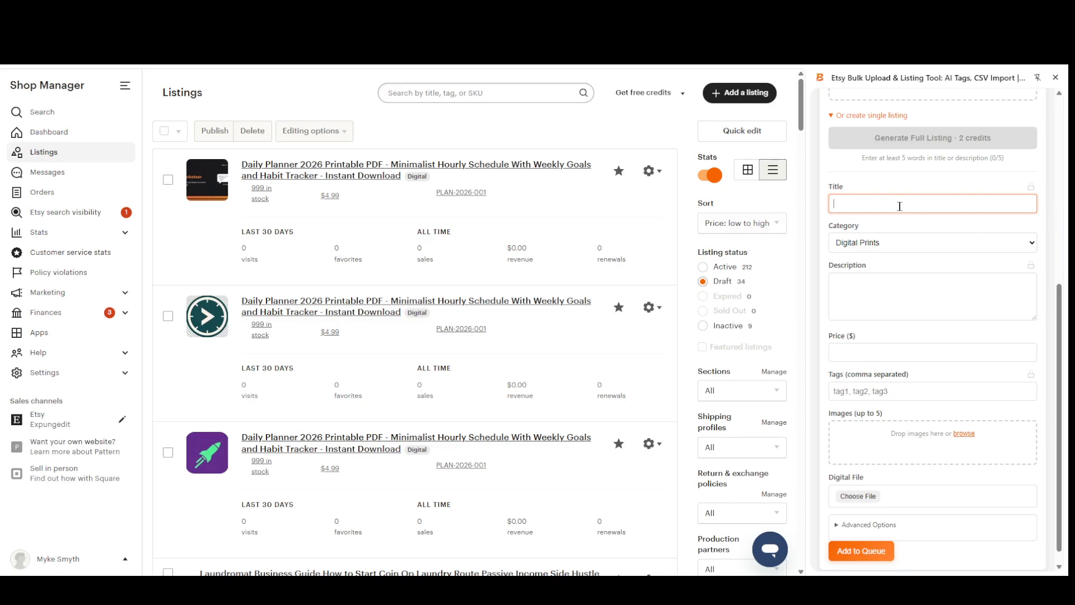
text(Straw Hat)
Step: Extend the listing title to "Straw Hat Howto Guide" and set the category to Guides & How Tos
click(898, 243)
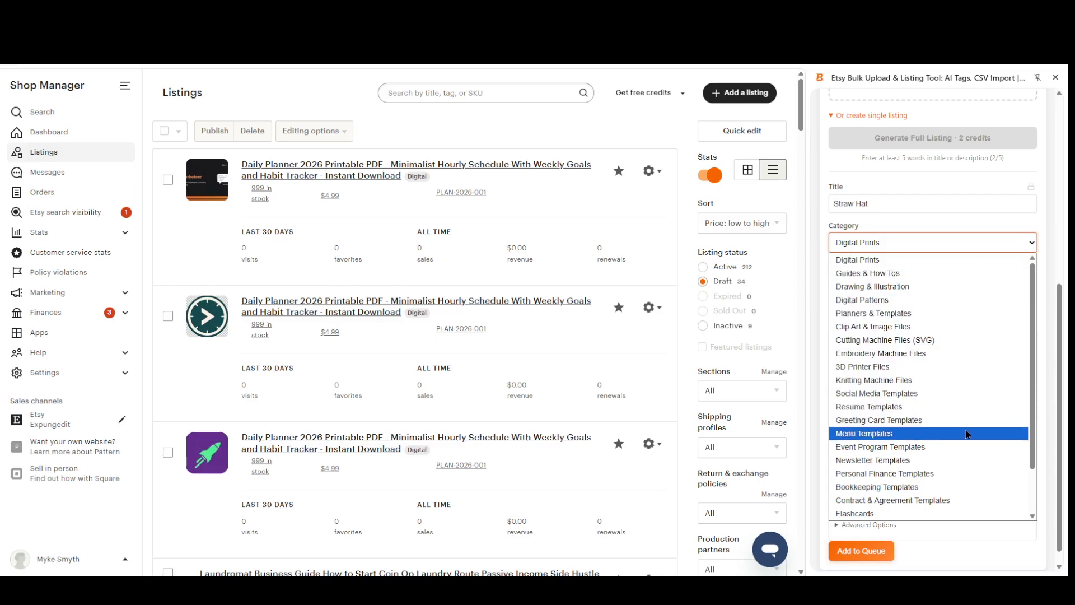
scroll(945, 480, down, 1)
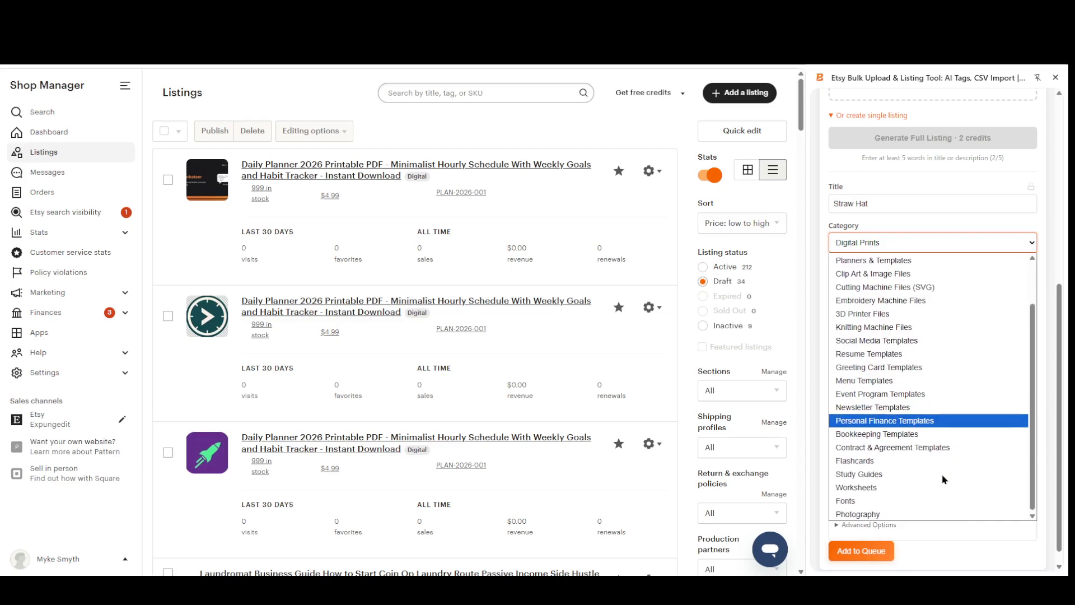
click(893, 208)
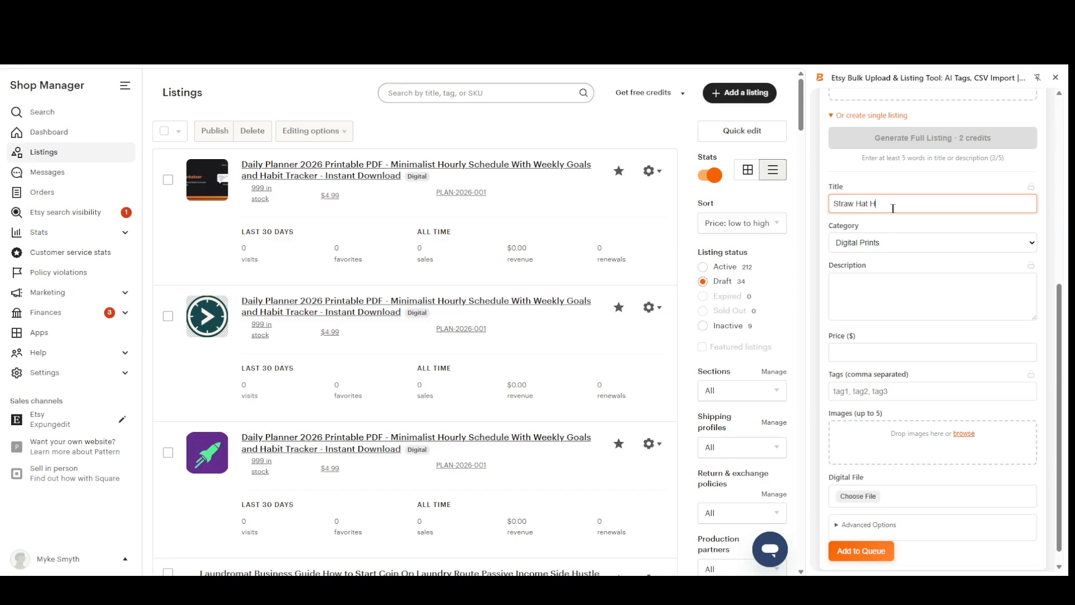
text(Howto Guide)
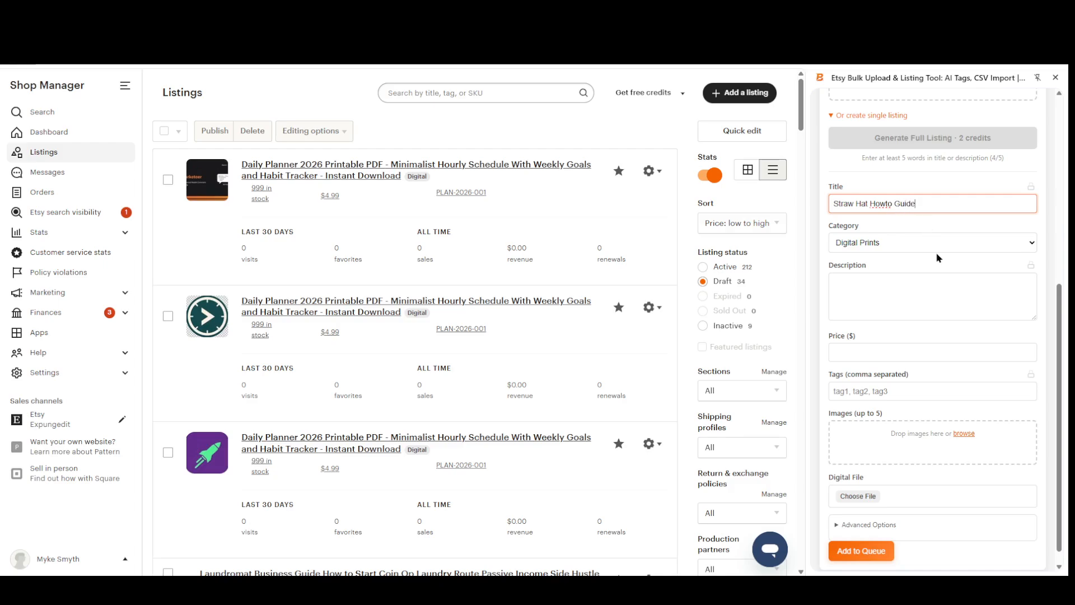
click(935, 244)
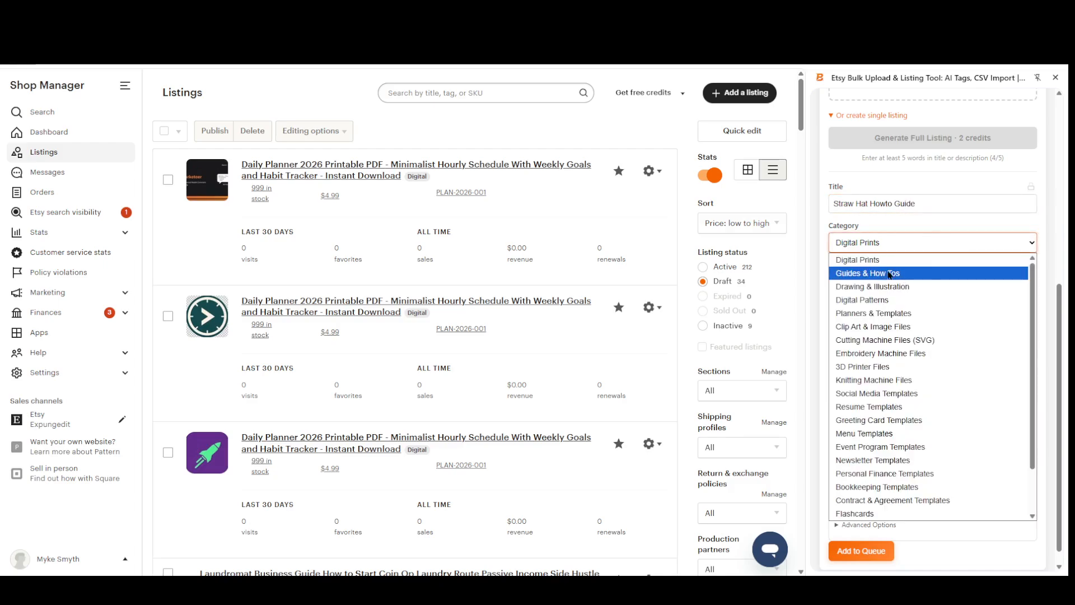
click(856, 275)
Step: Enter the listing description "How to make straw hats from scratch"
click(949, 297)
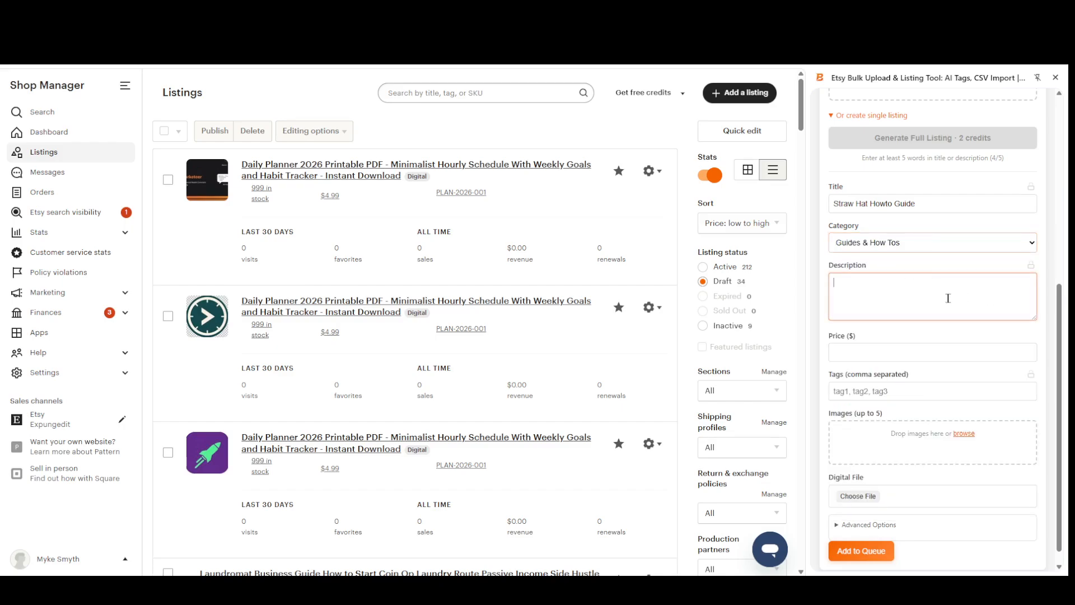
text(How to make st)
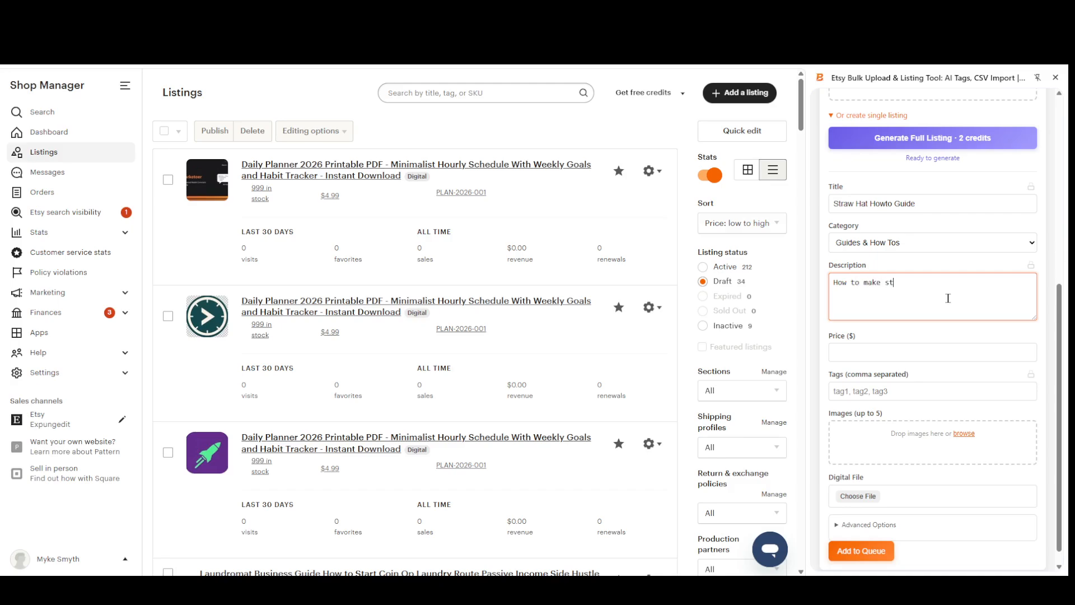
text(raw hats from scratch)
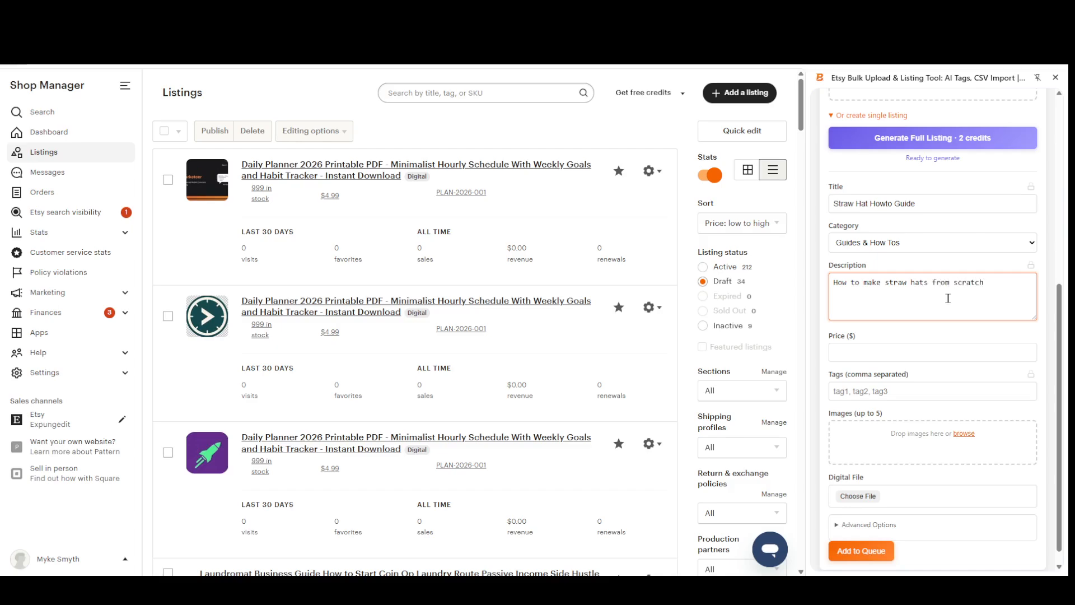
Step: Set the listing price to $3.99 and enter the tags "hat, straw hat"
scroll(942, 301, down, 1)
click(903, 336)
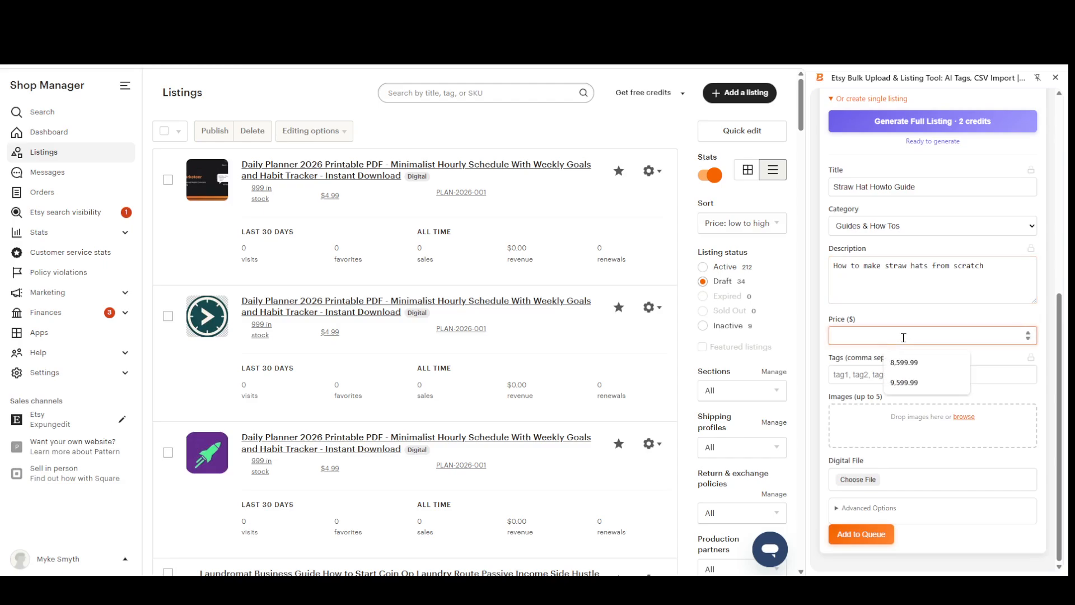
text(3.99)
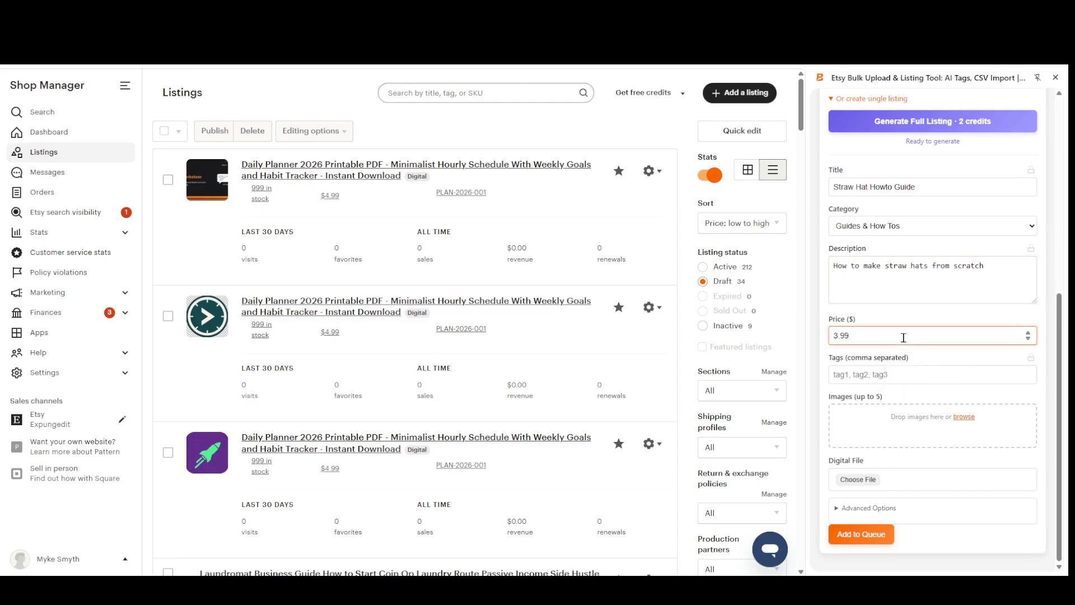
click(921, 374)
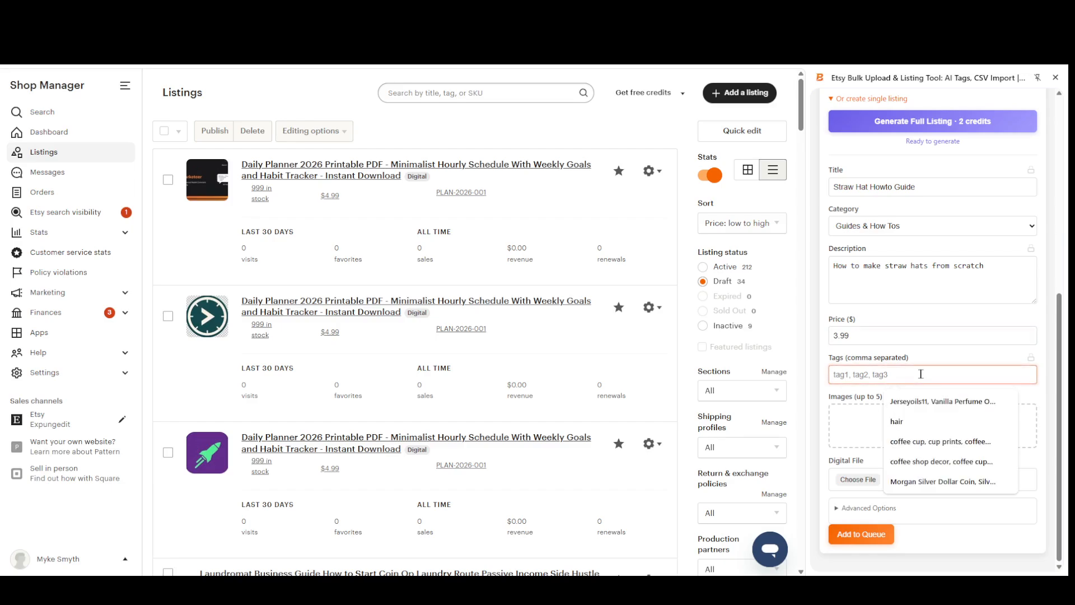
text(hat)
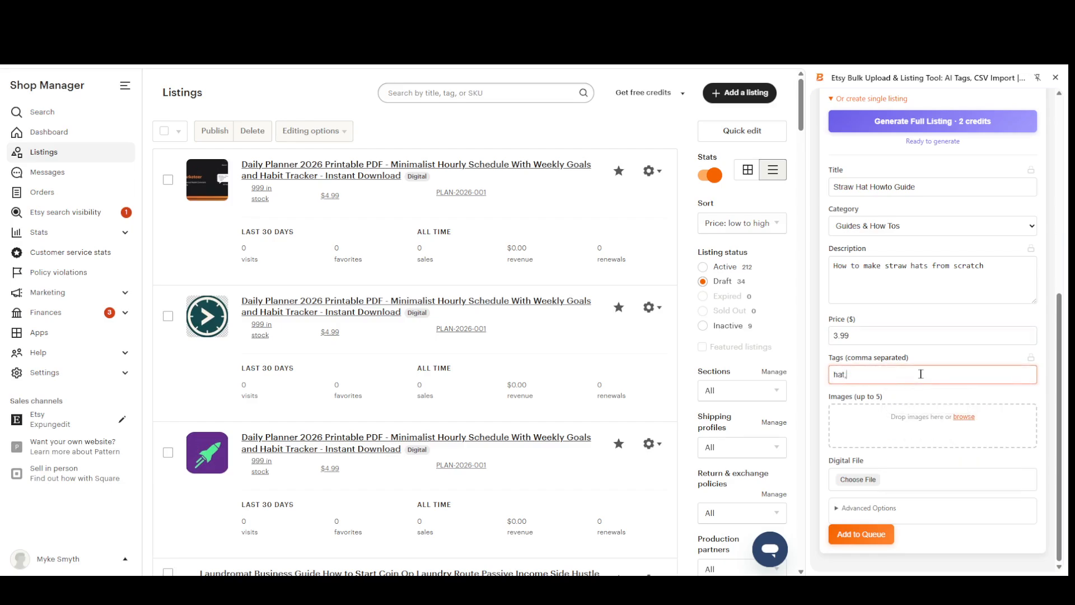
text(, staw hat)
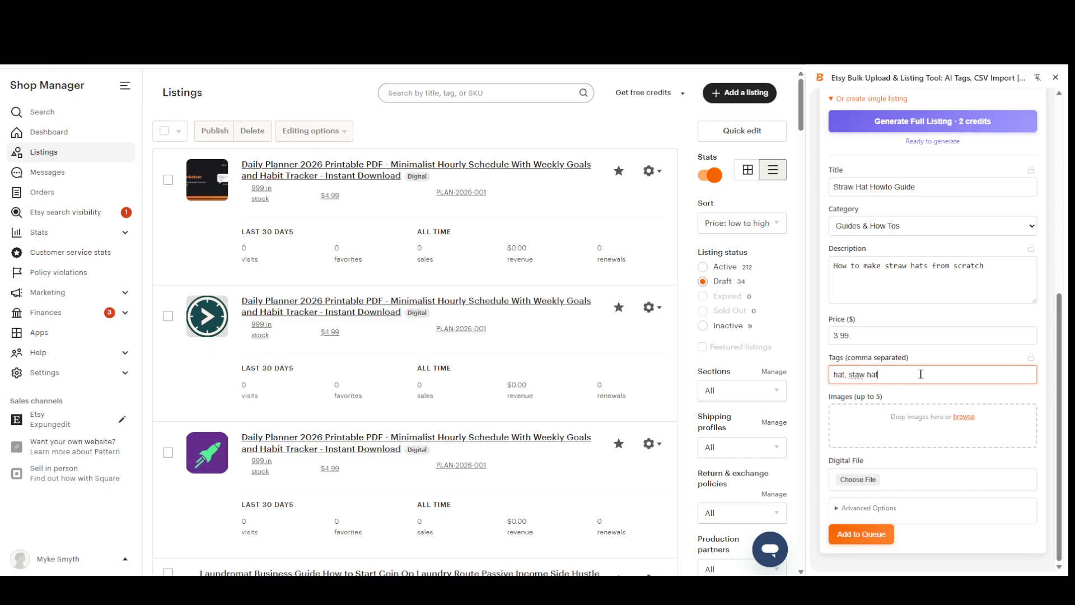
key(BackSpace)
key(BackSpace)
key(BackSpace)
Step: Add the images Image_fx (93) and Image_fx (91) to the listing
click(968, 419)
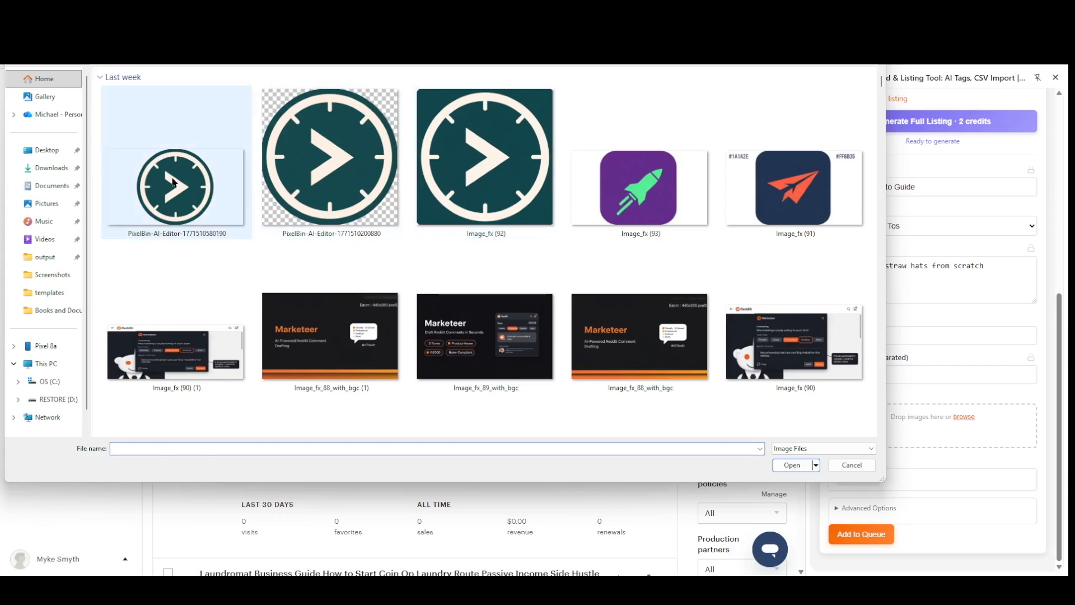
click(173, 182)
click(680, 207)
ctrl+click(777, 207)
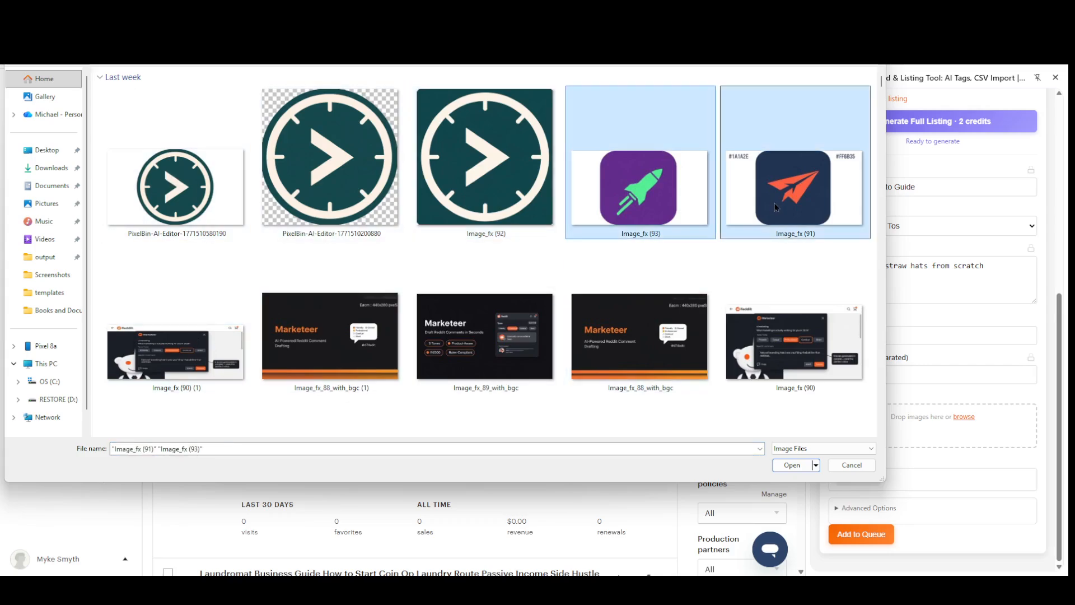
click(792, 466)
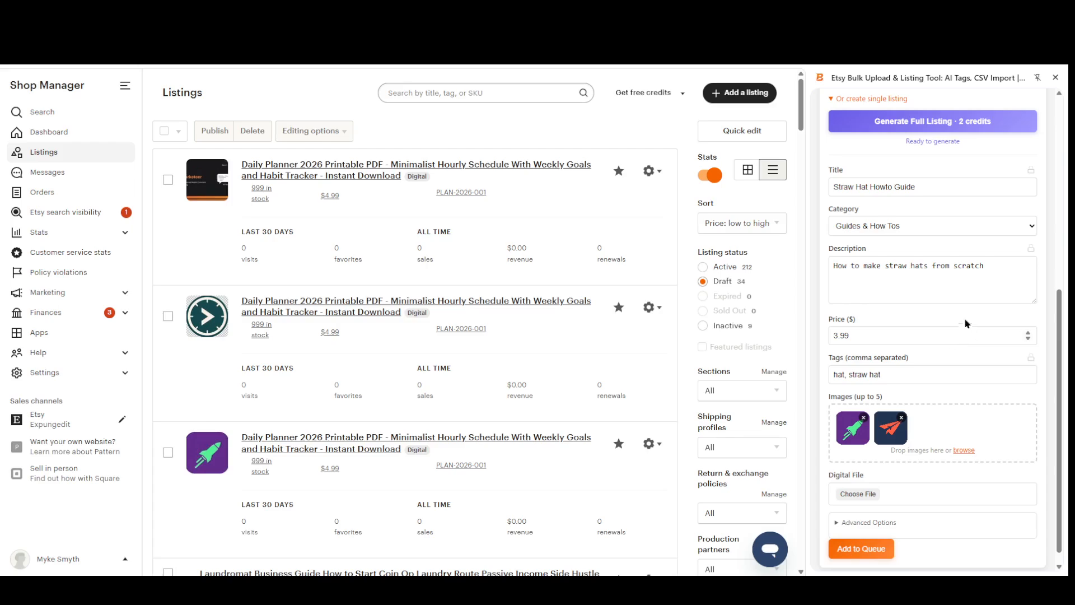
Step: Attach the "Page views by source" CSV file as the listing's digital file
scroll(946, 415, down, 1)
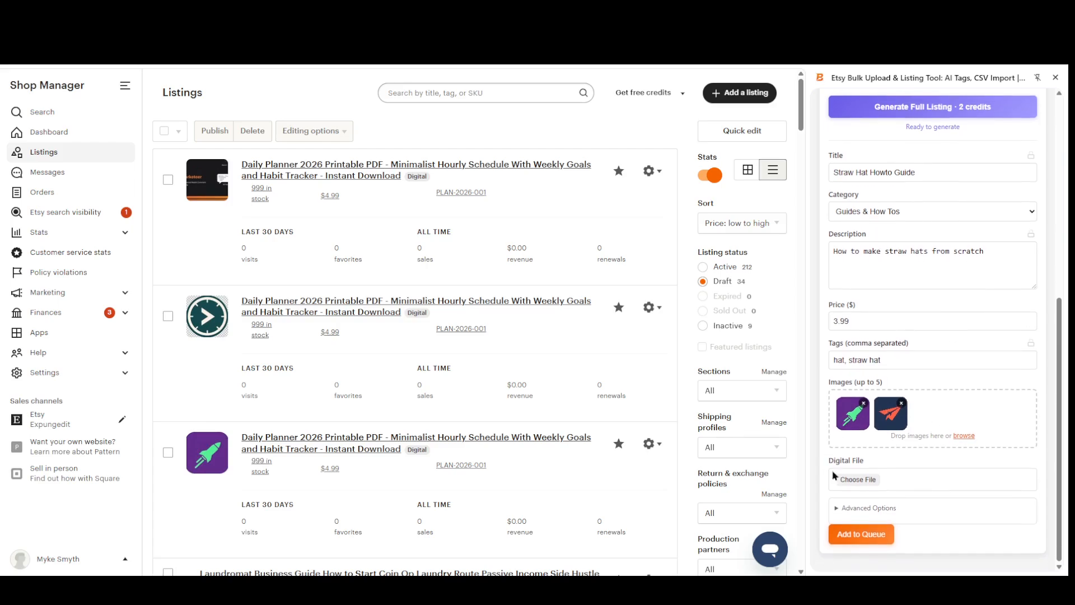
click(852, 480)
scroll(523, 261, down, 8)
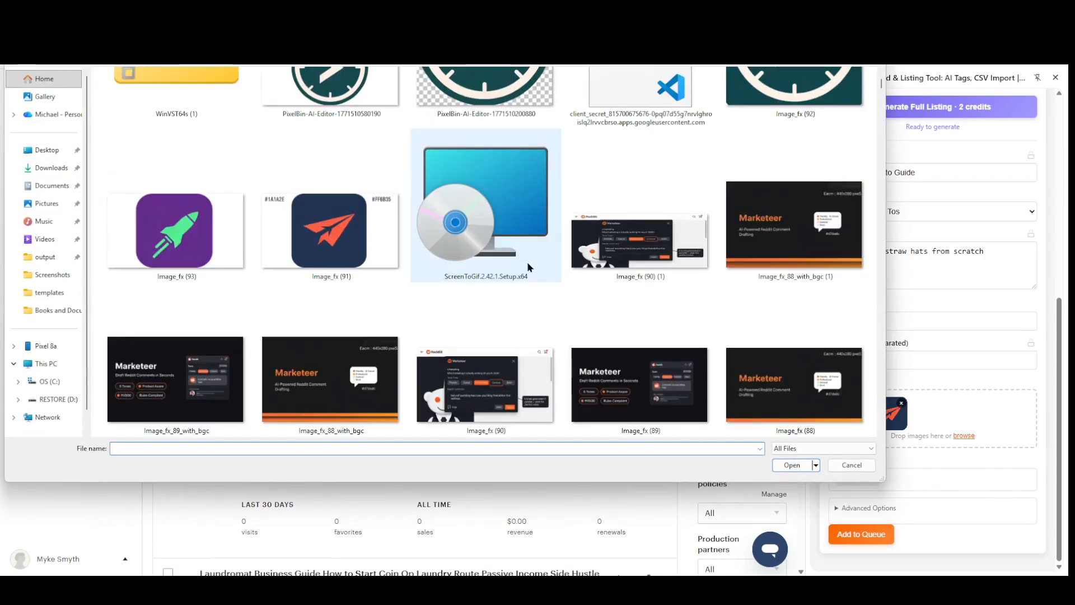
scroll(523, 278, down, 6)
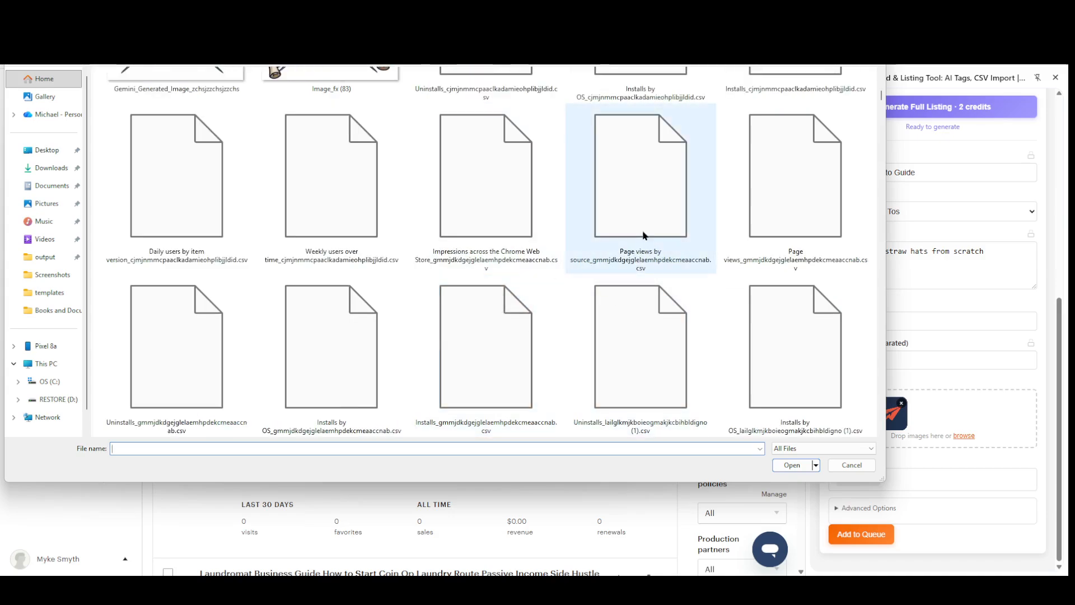
click(643, 234)
click(792, 464)
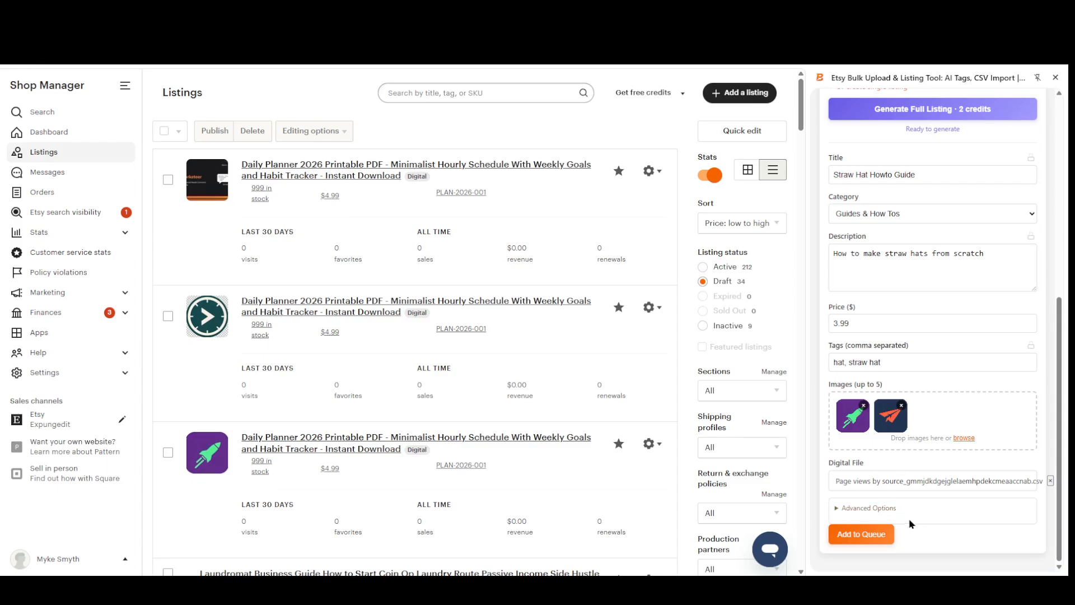
Step: Check the completed form fields and generate the full listing with AI for 2 credits
scroll(879, 504, up, 4)
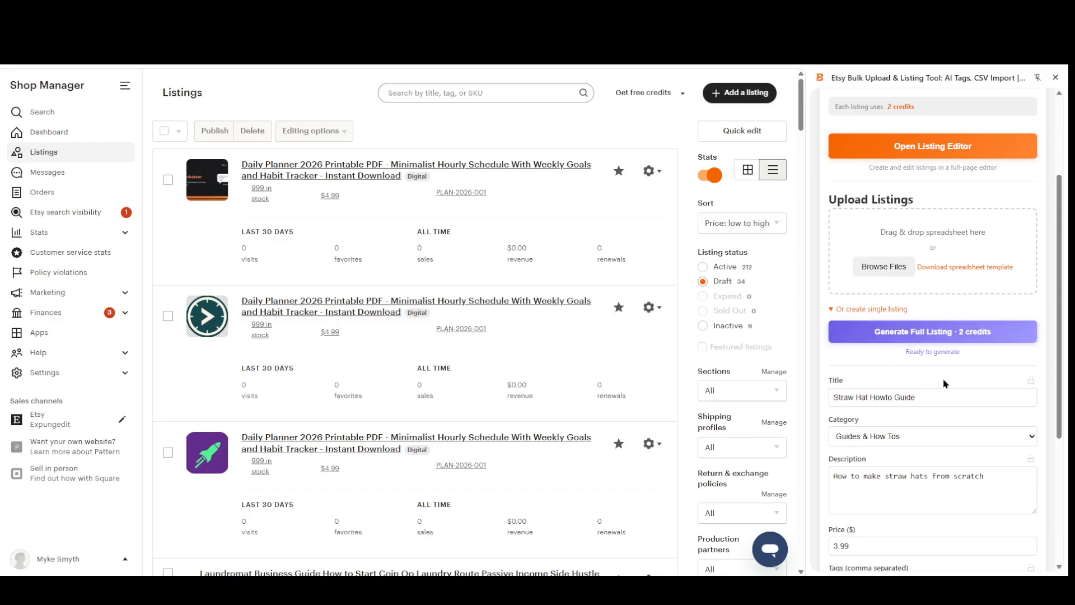
scroll(934, 403, down, 3)
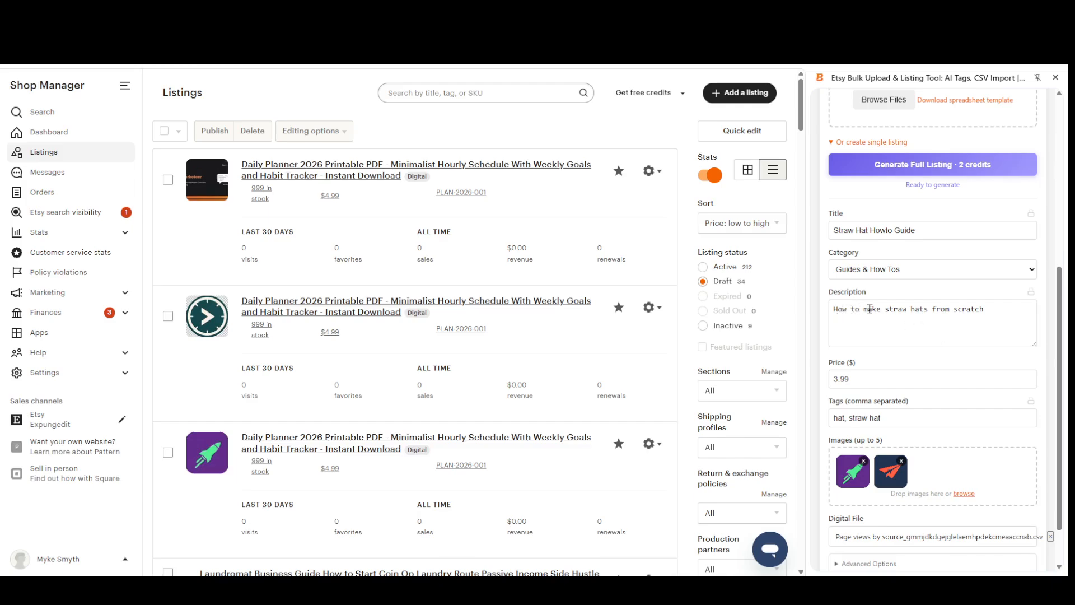
scroll(992, 334, down, 1)
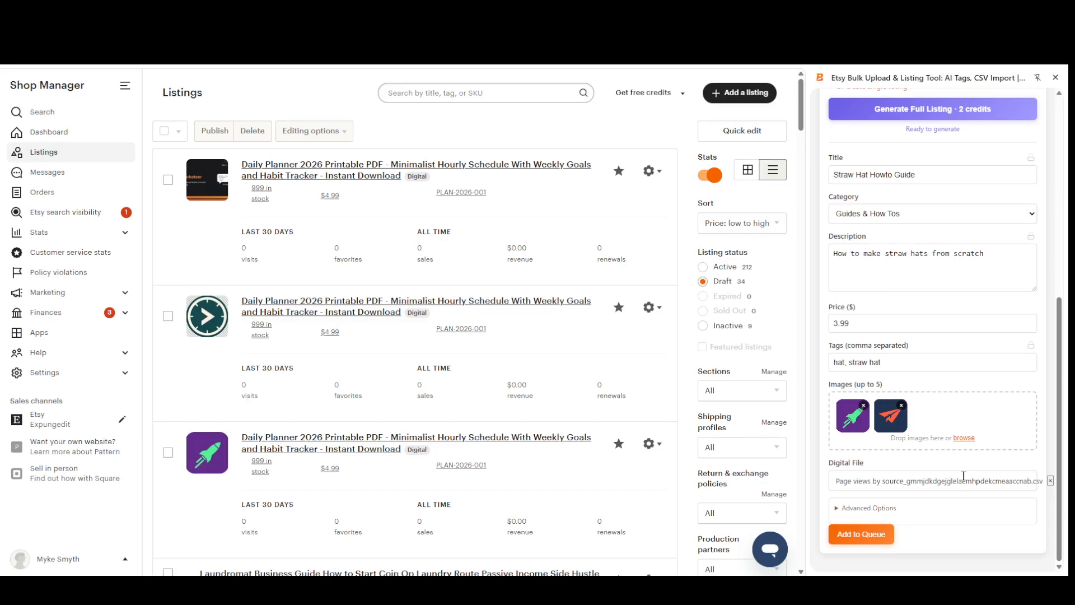
scroll(967, 519, up, 5)
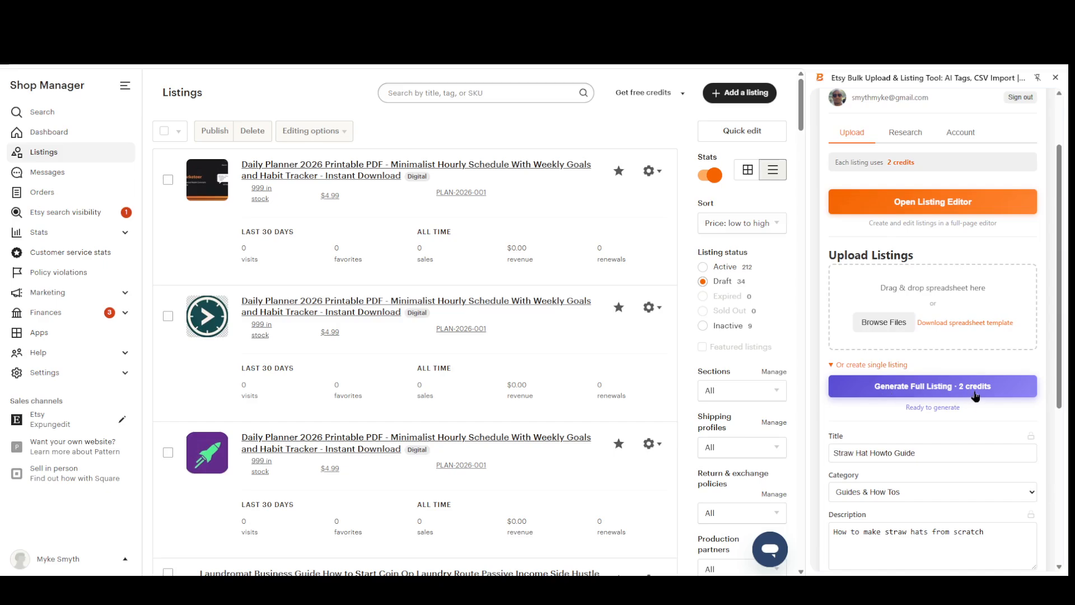
click(947, 392)
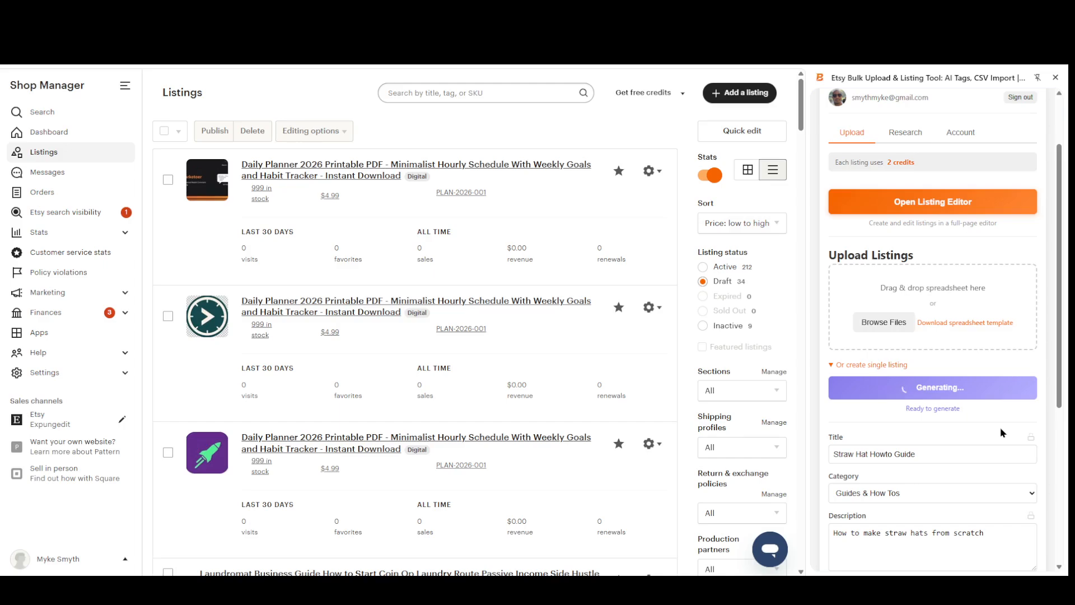
Step: Review the generated title, price, tags and full description, enlarging the description box to read it through
scroll(983, 420, down, 1)
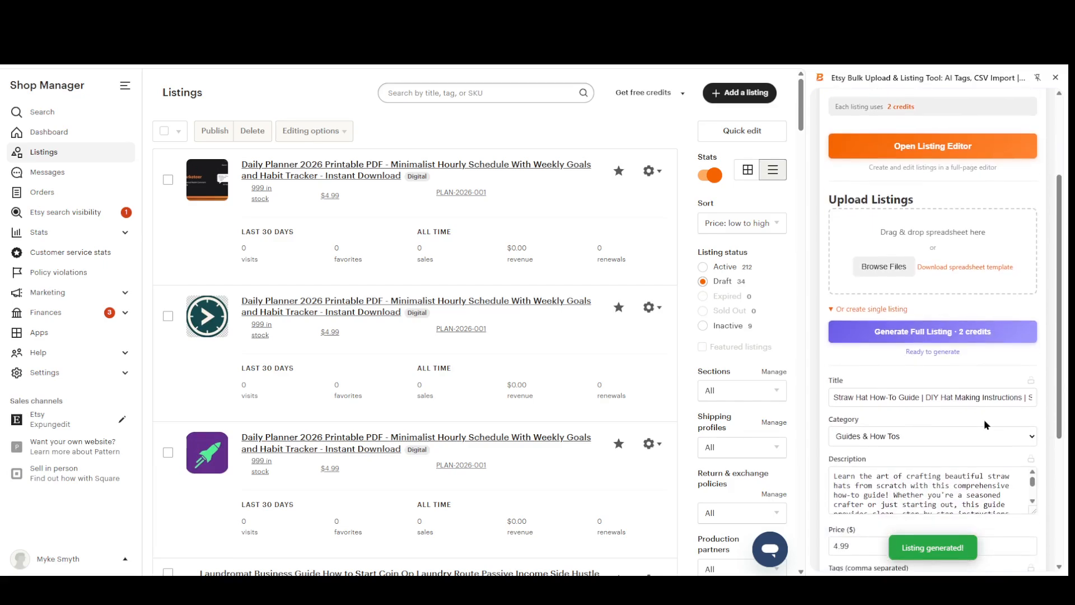
scroll(982, 419, down, 1)
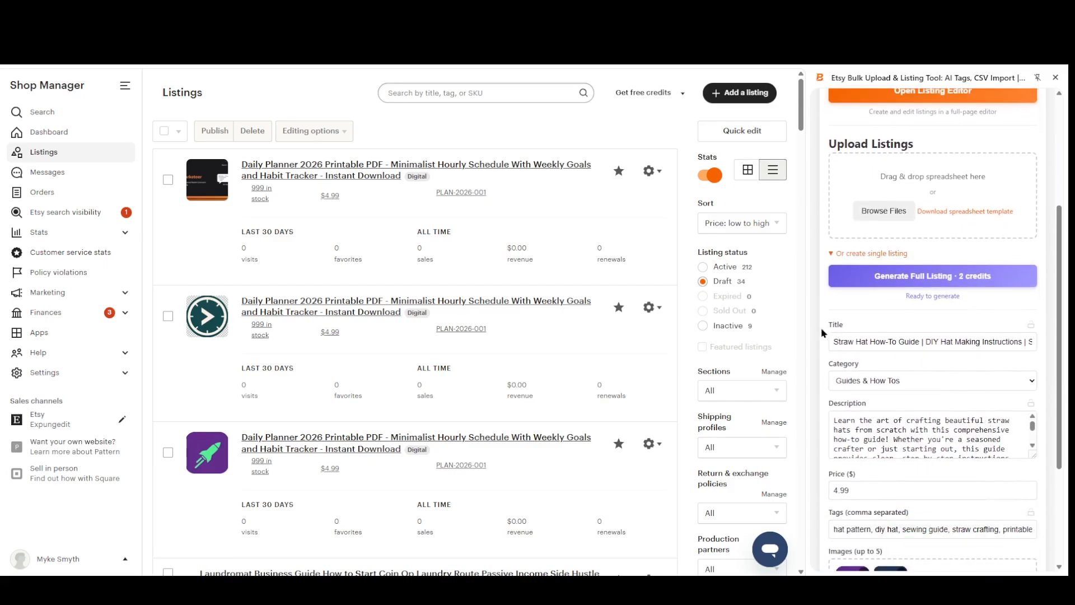
drag(834, 342, 1006, 342)
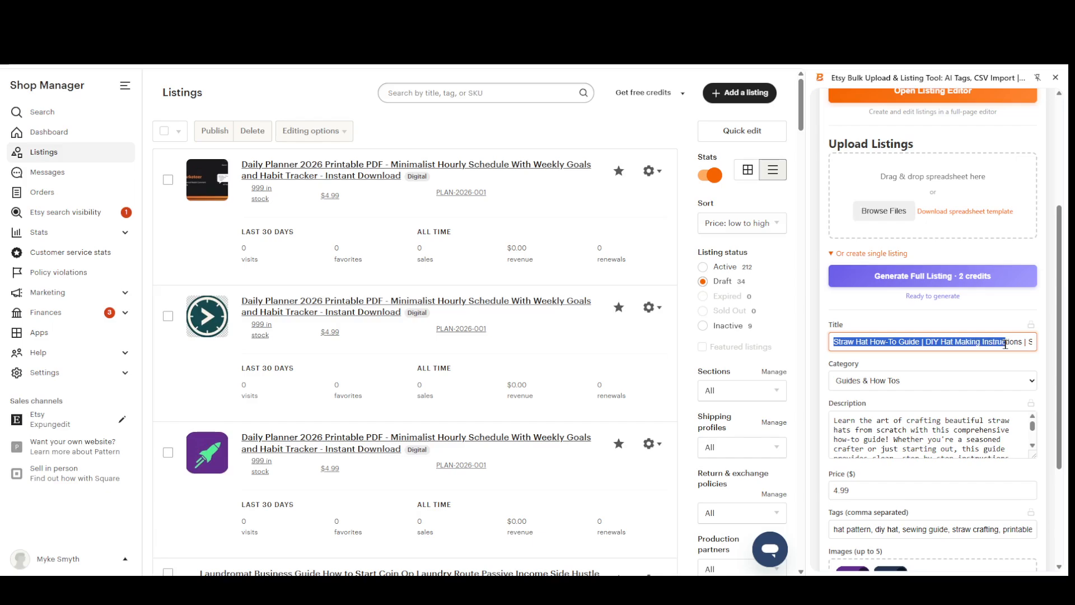
click(1007, 341)
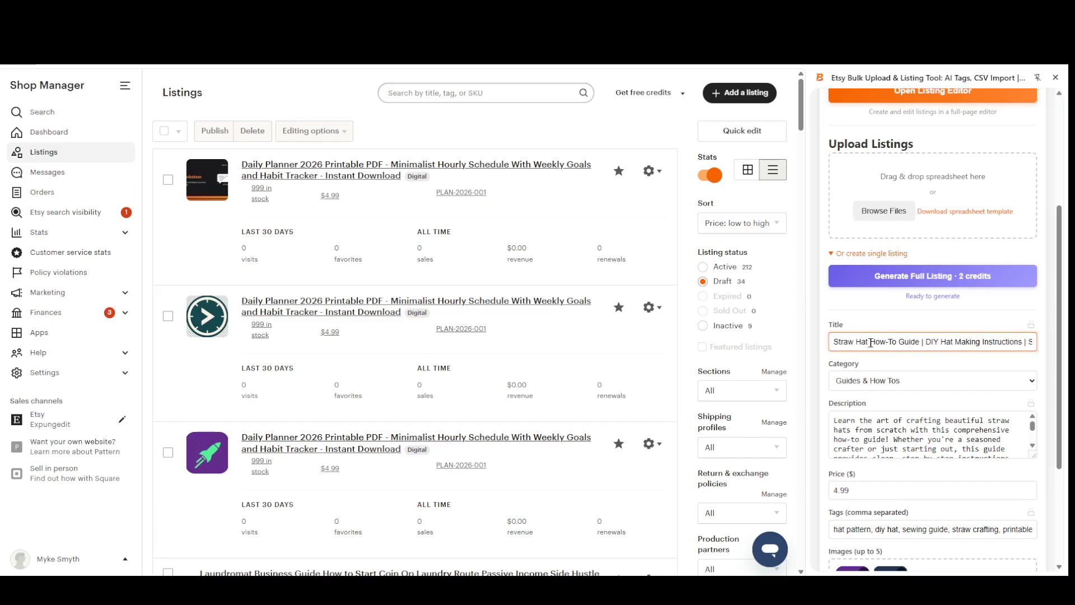
drag(927, 342, 1019, 344)
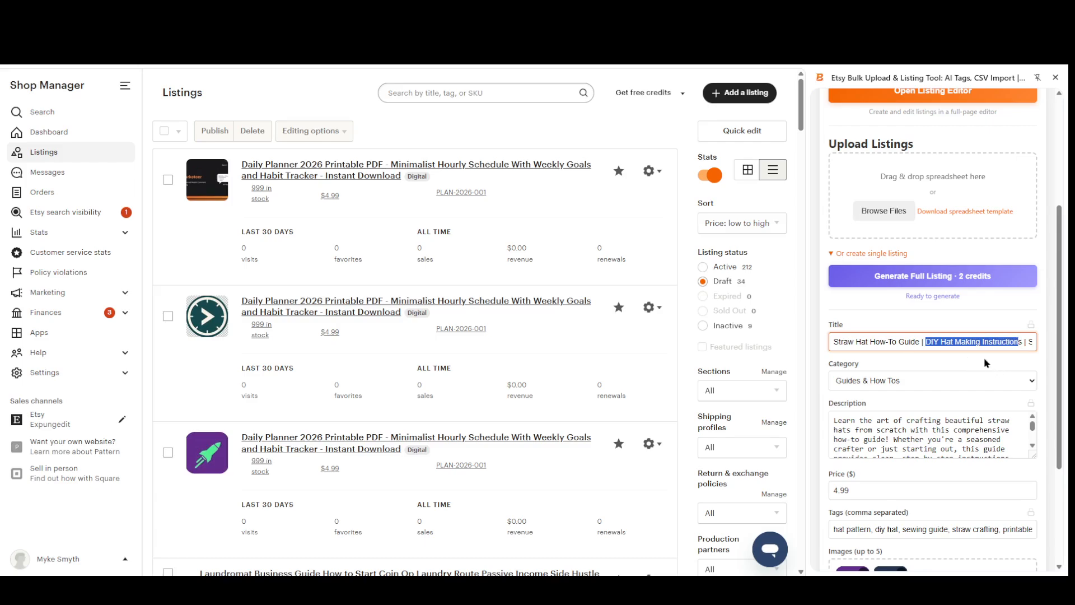
key(Tab)
scroll(973, 369, down, 1)
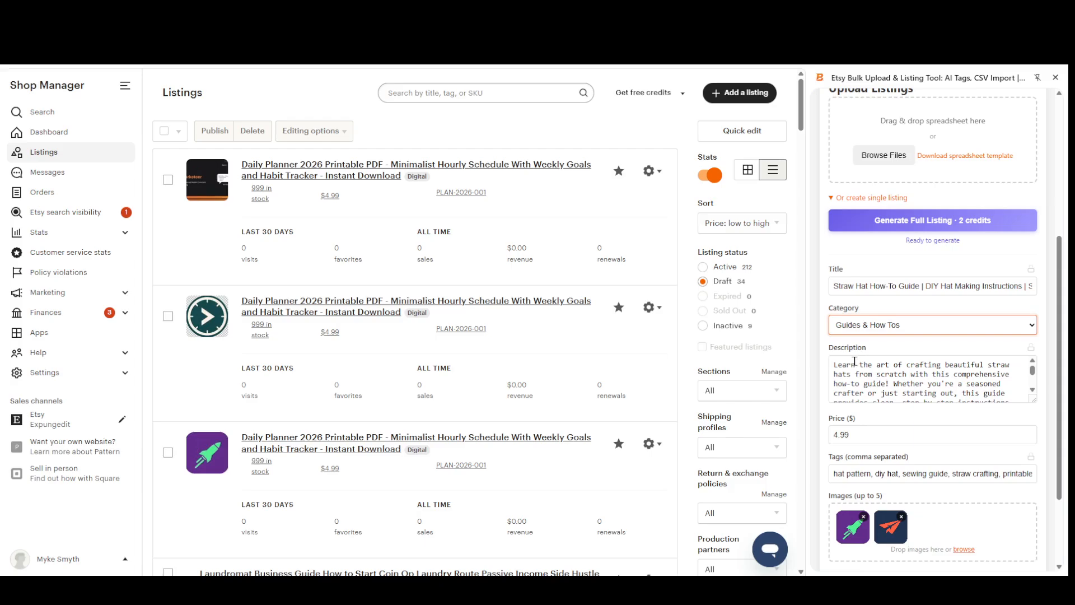
drag(1032, 400, 1052, 462)
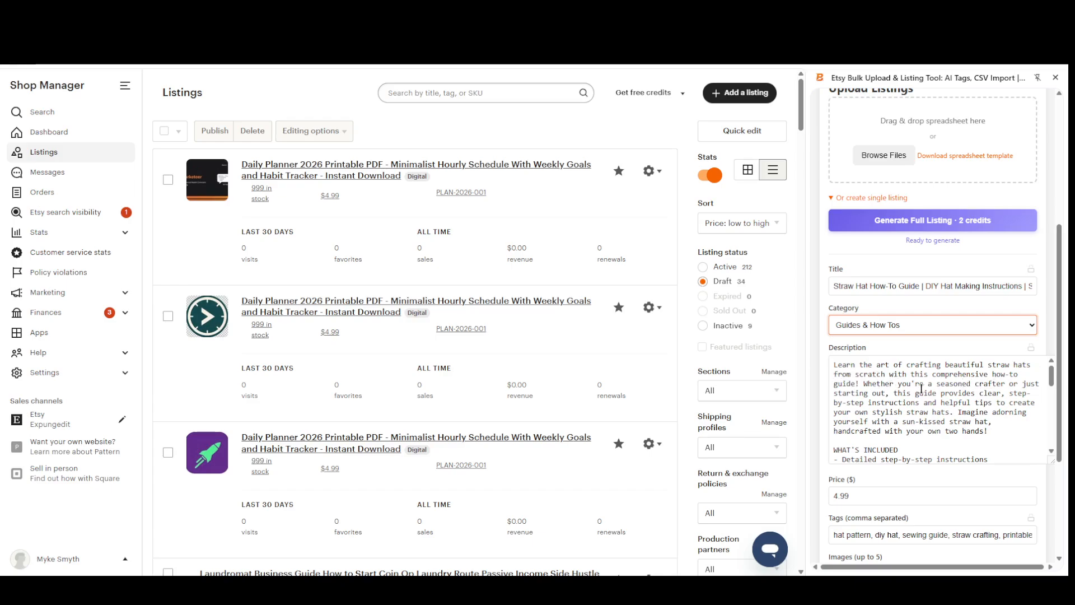
scroll(904, 413, down, 10)
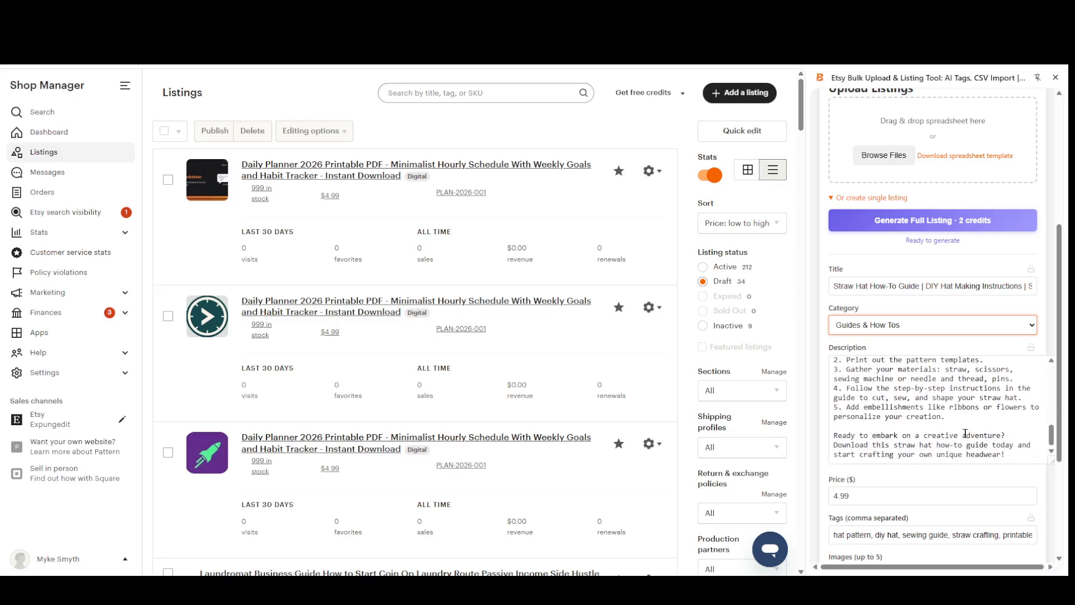
scroll(1028, 483, down, 2)
scroll(1028, 483, down, 1)
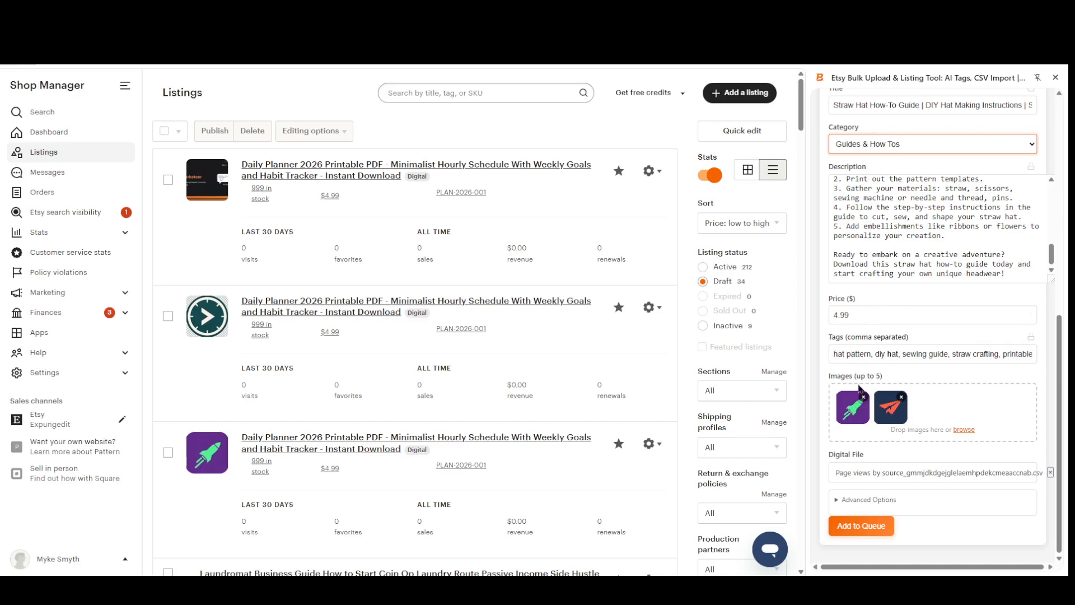
Step: Add the generated straw hat listing to the upload queue and bring up the queue's upload options
click(863, 525)
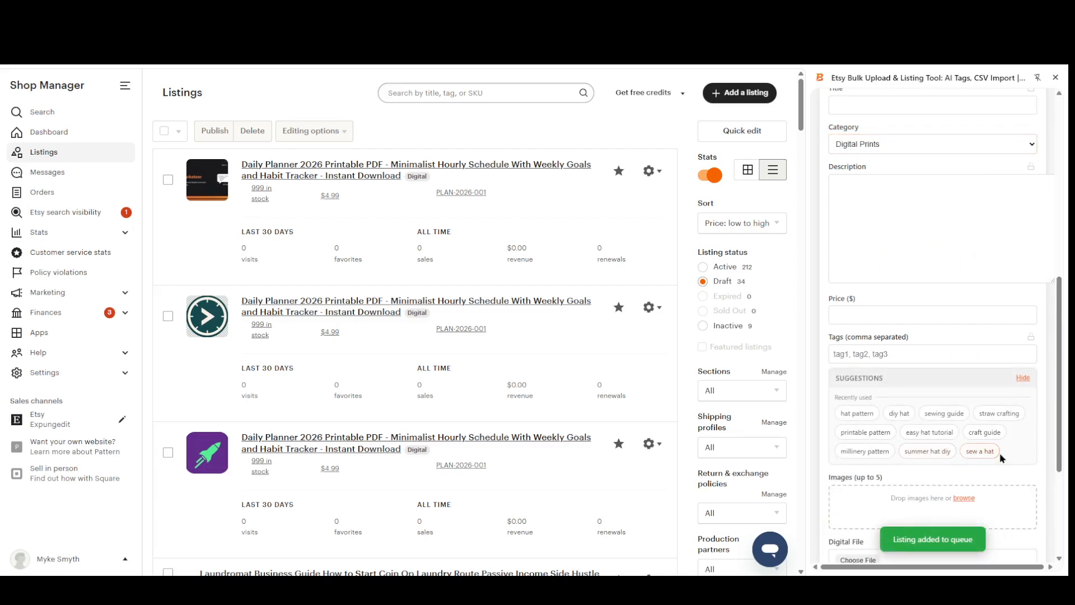
scroll(992, 492, down, 4)
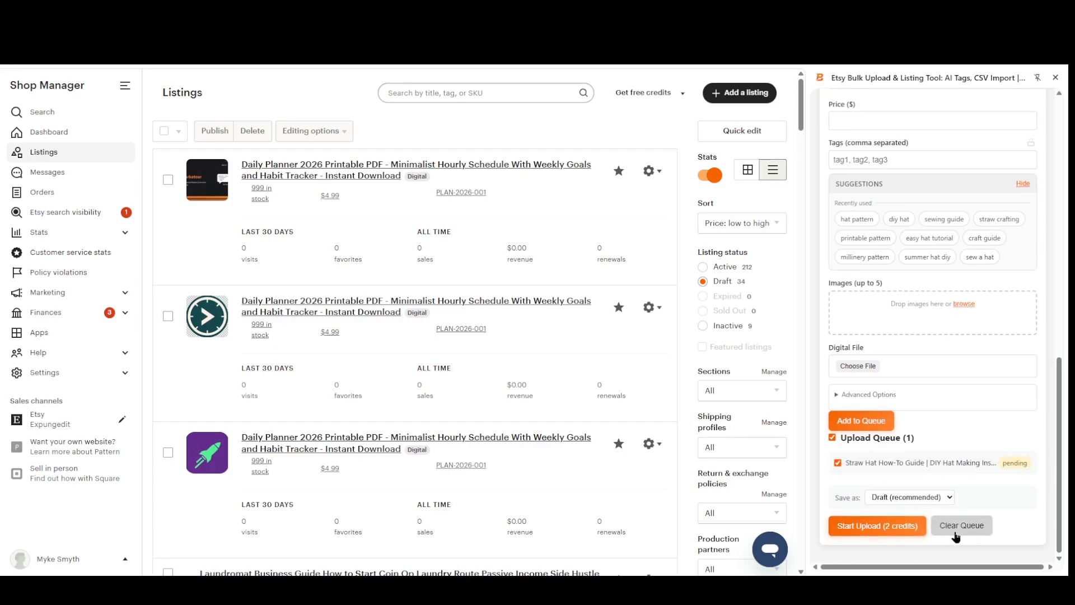
Step: Switch the queue's save option to Published and back to Draft (recommended)
click(921, 498)
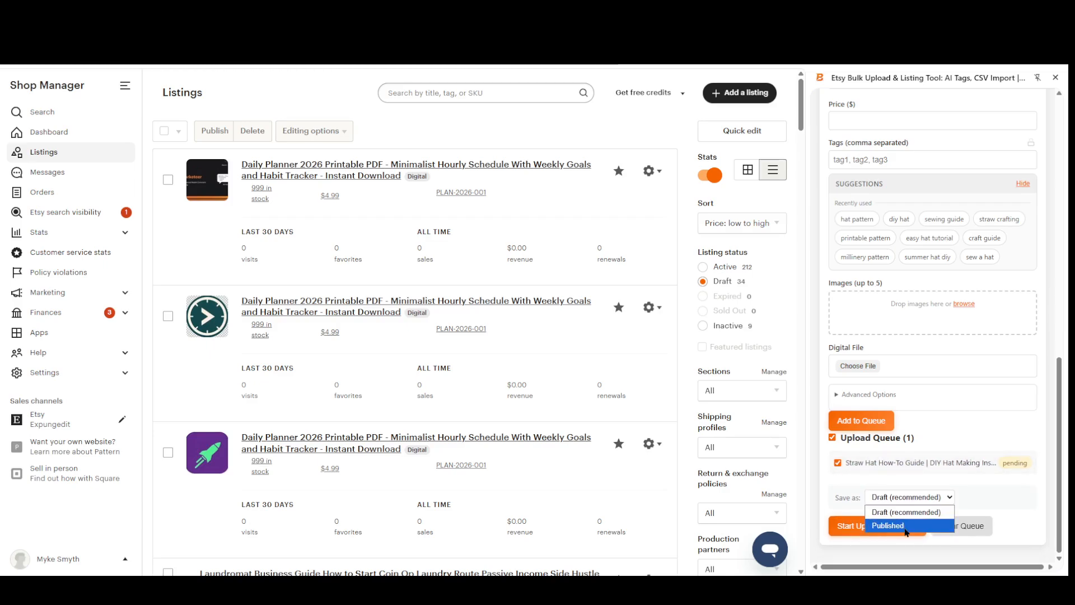
click(896, 524)
click(918, 498)
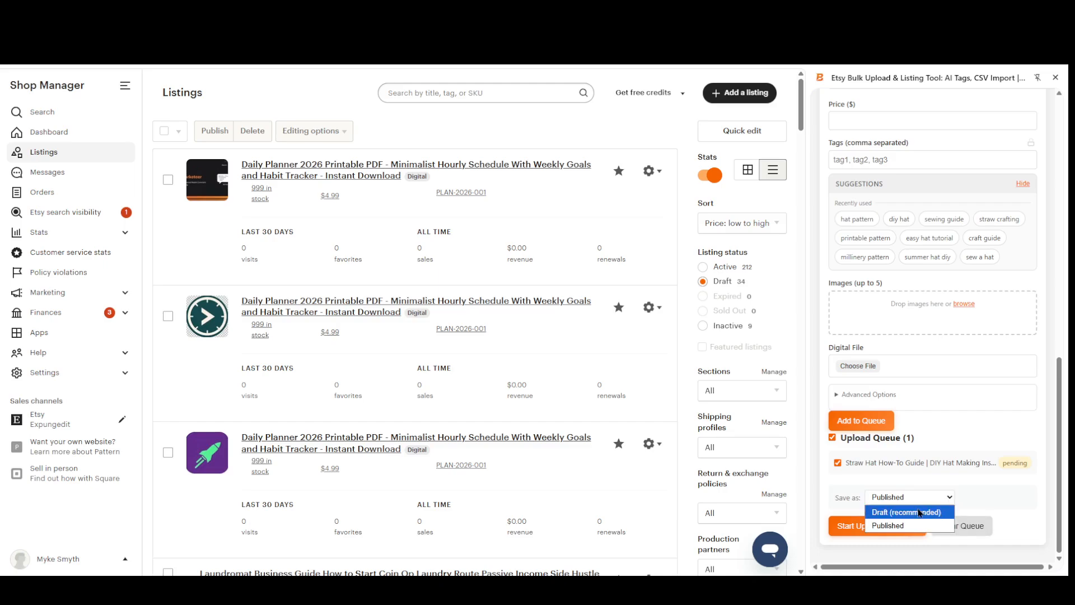
click(921, 511)
Step: Start uploading the queued straw hat listing to Etsy as a draft and dismiss the photo format alert
click(865, 526)
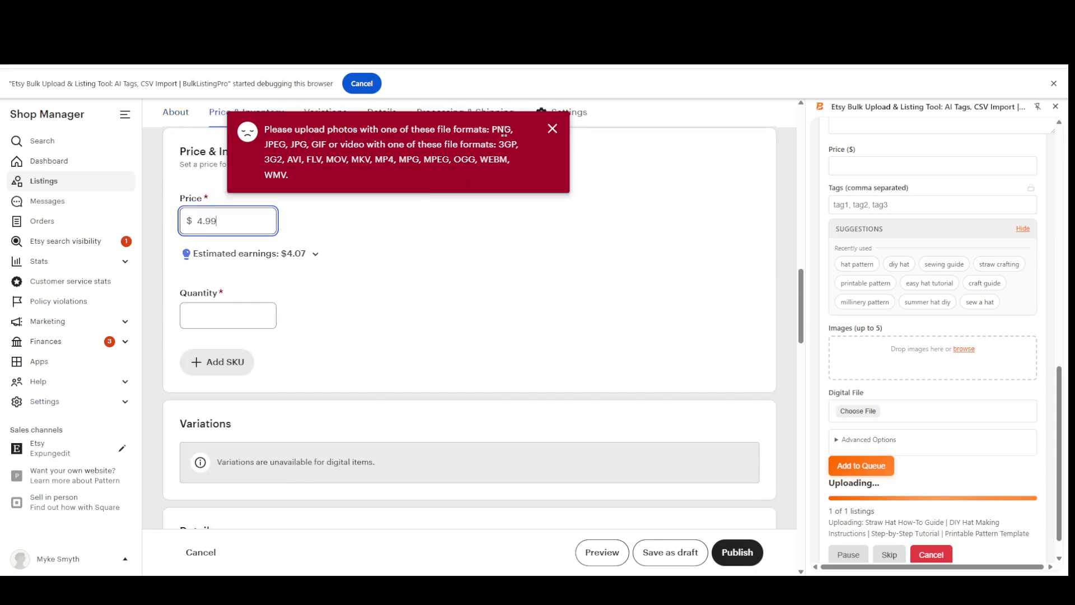
click(552, 130)
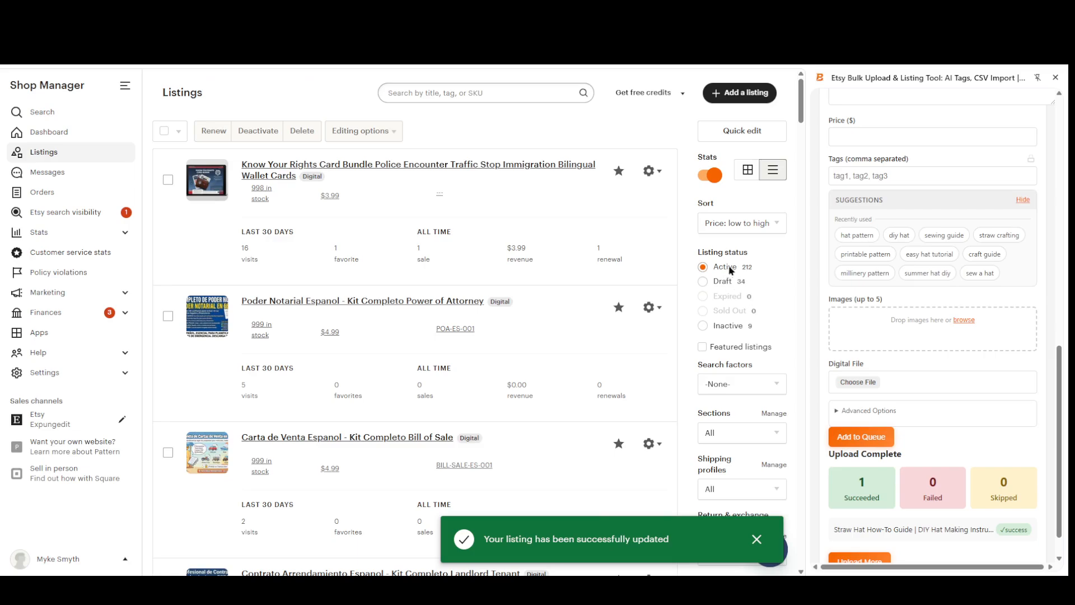
Step: Dismiss the update notification, filter the shop's listings to Draft and check the uploaded straw hat guide
click(757, 539)
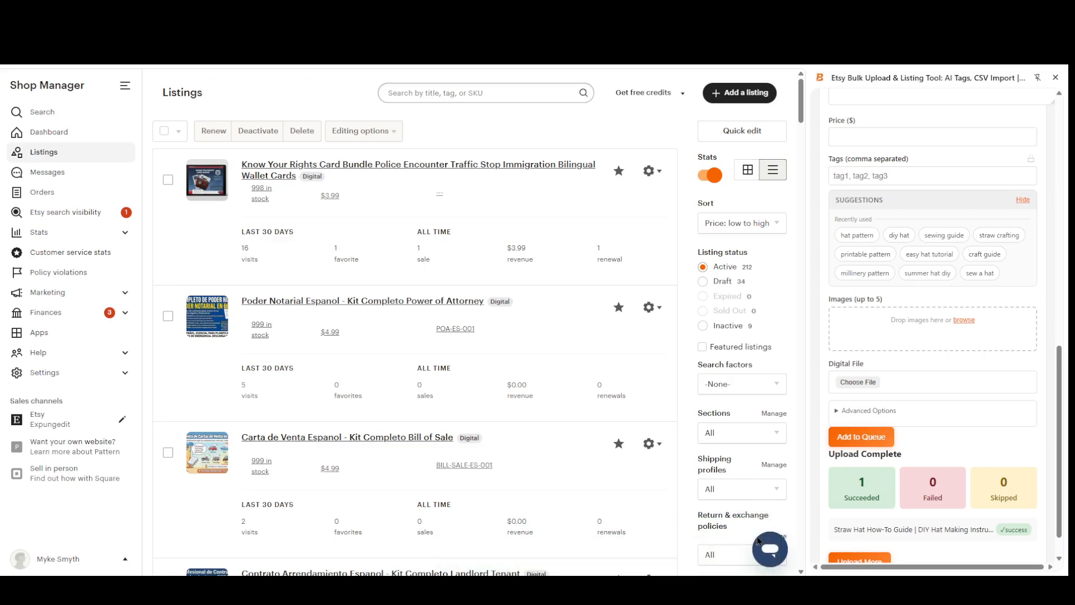
click(723, 281)
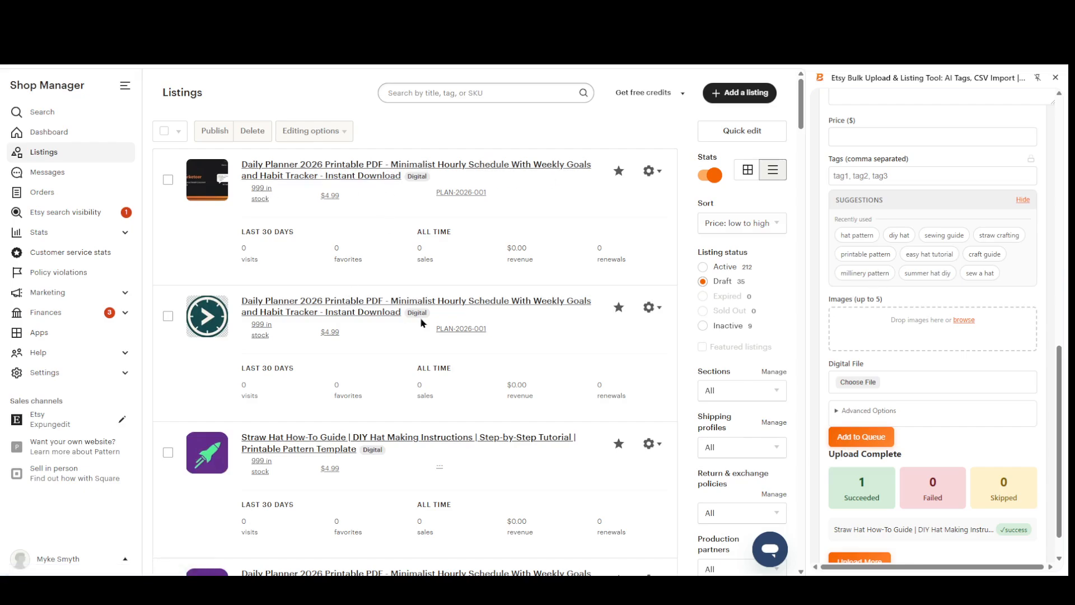
scroll(458, 314, down, 1)
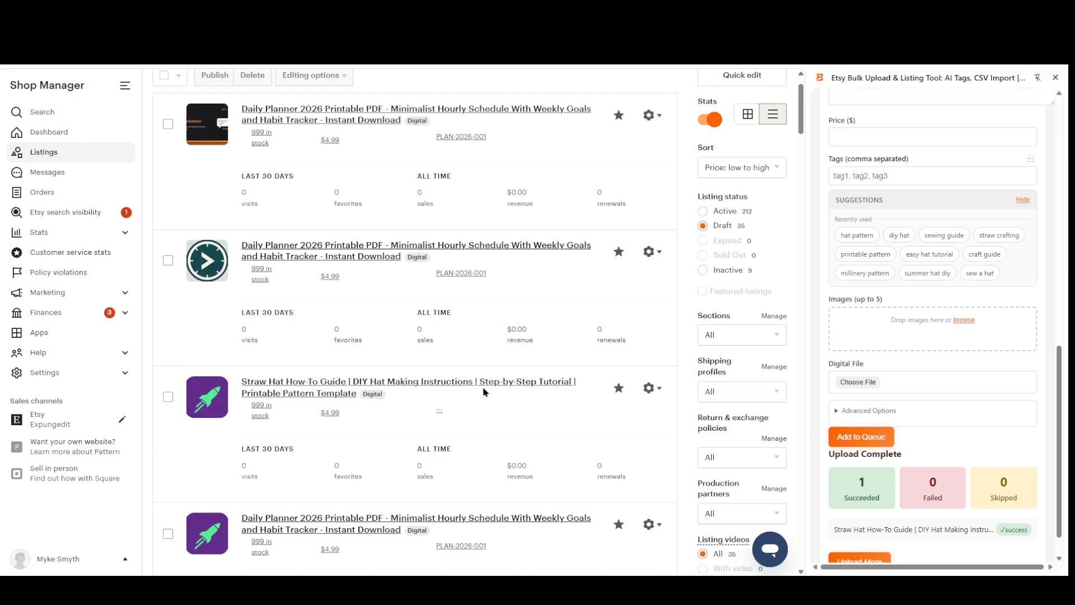
scroll(479, 395, up, 1)
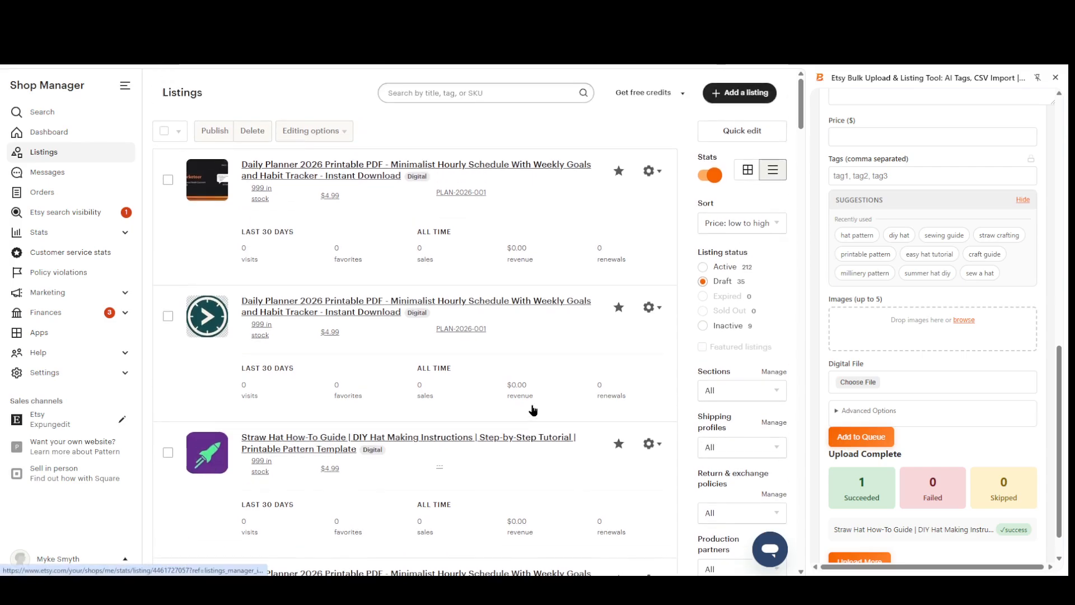
Step: Collapse the single listing form in the extension and open the full-page Listing Editor
scroll(1005, 367, down, 1)
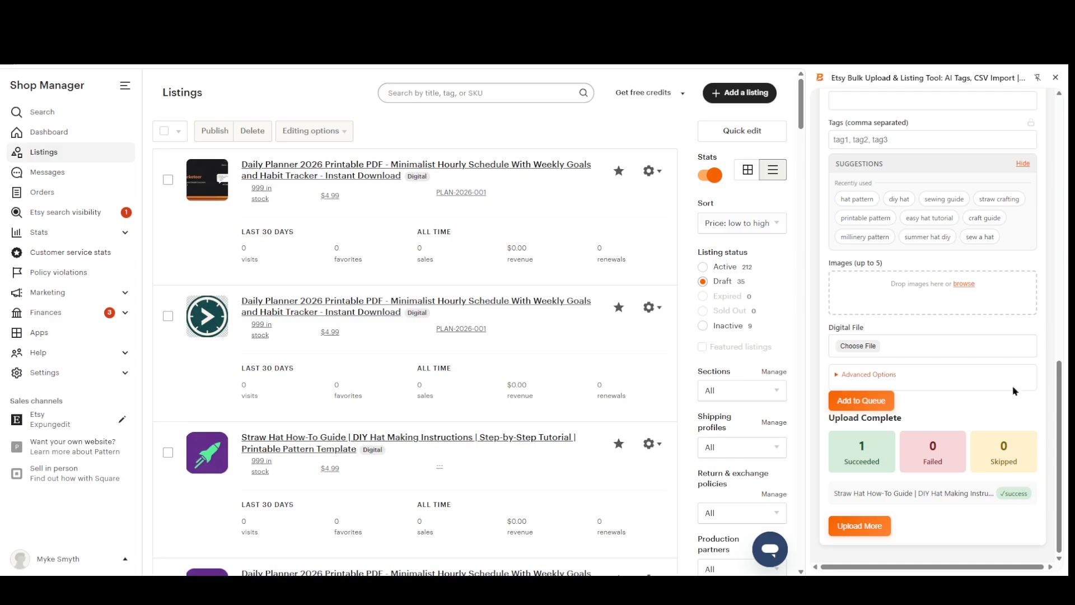
scroll(963, 459, up, 10)
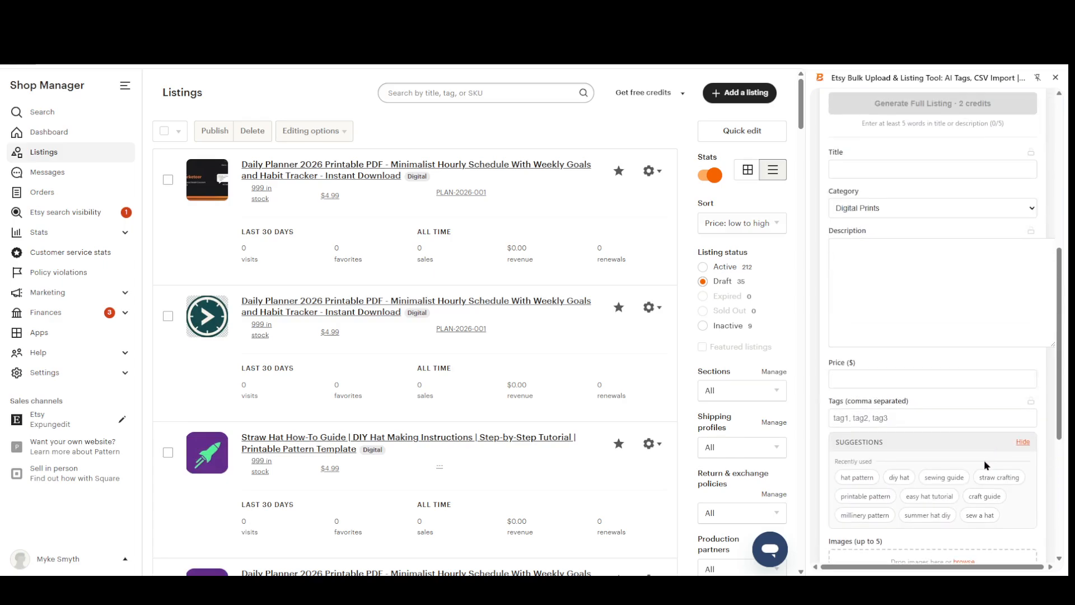
click(878, 361)
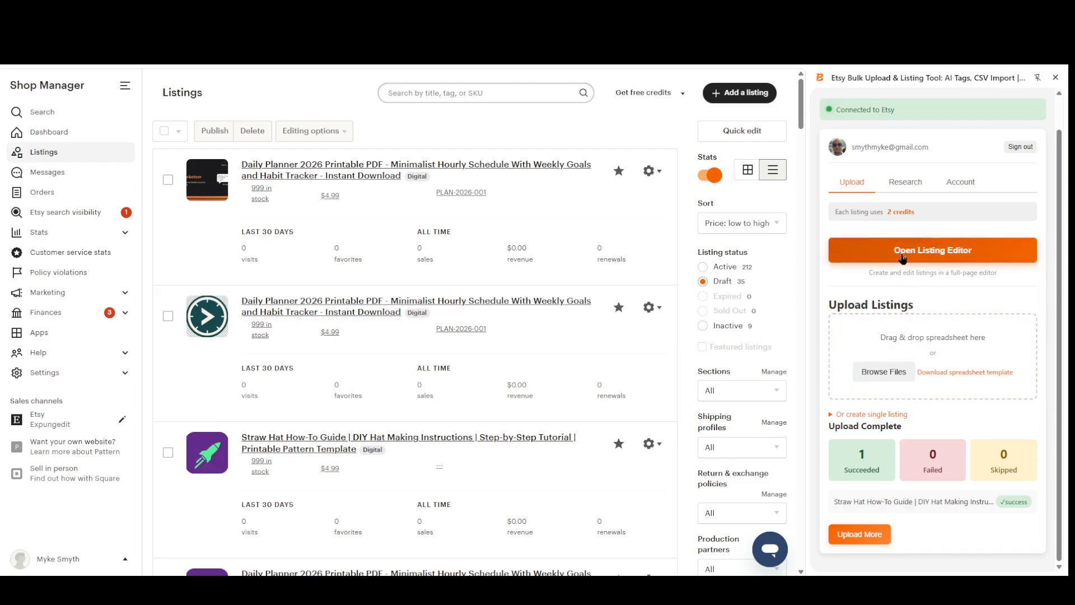
click(973, 259)
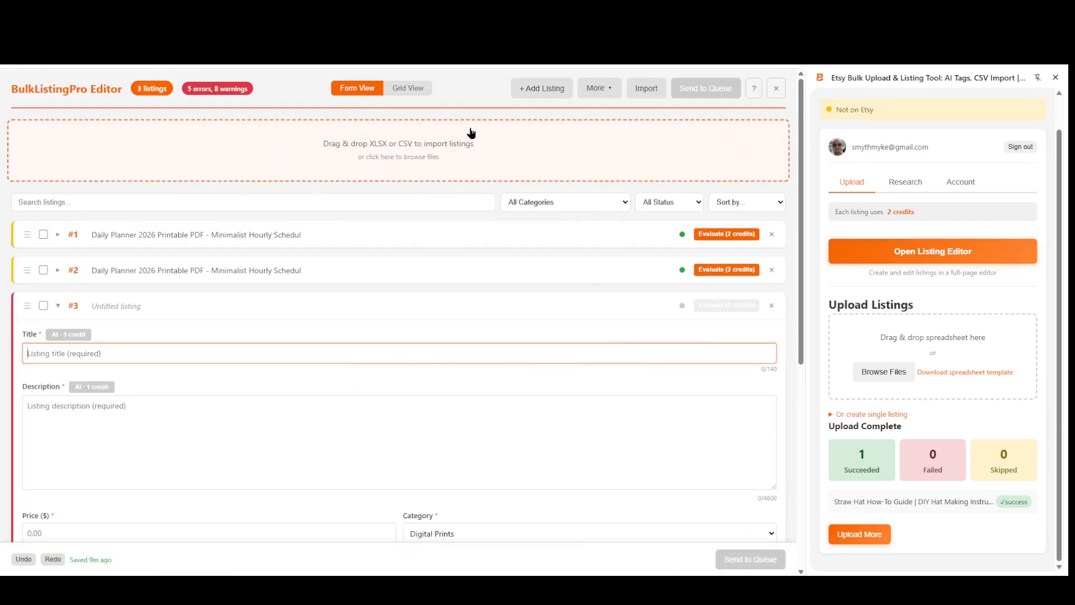
Step: Import a spreadsheet file of listings into the editor and collapse the untitled third listing
scroll(145, 116, down, 3)
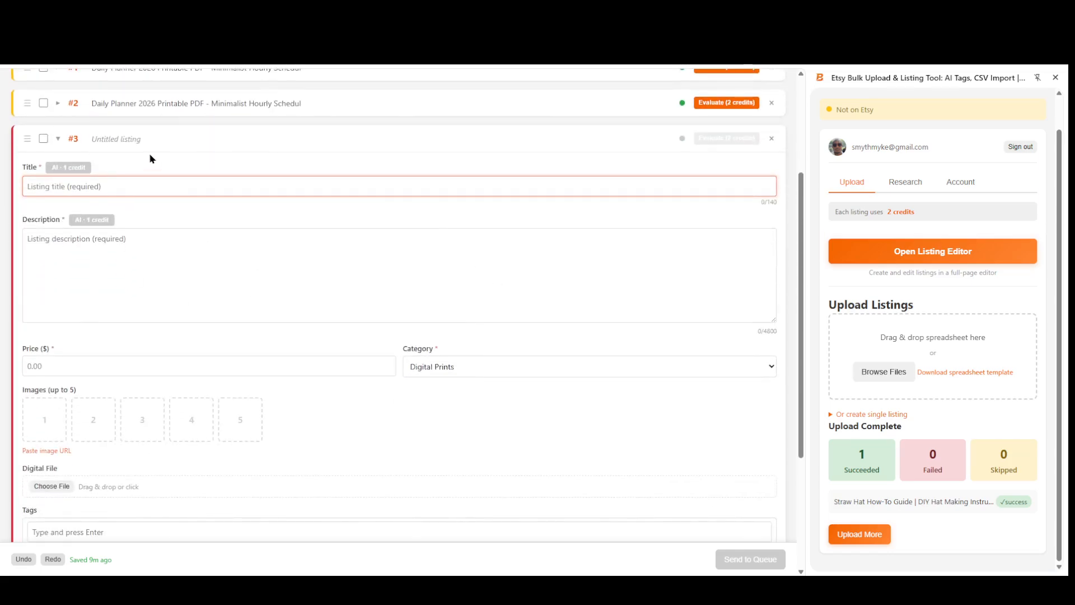
scroll(254, 239, down, 3)
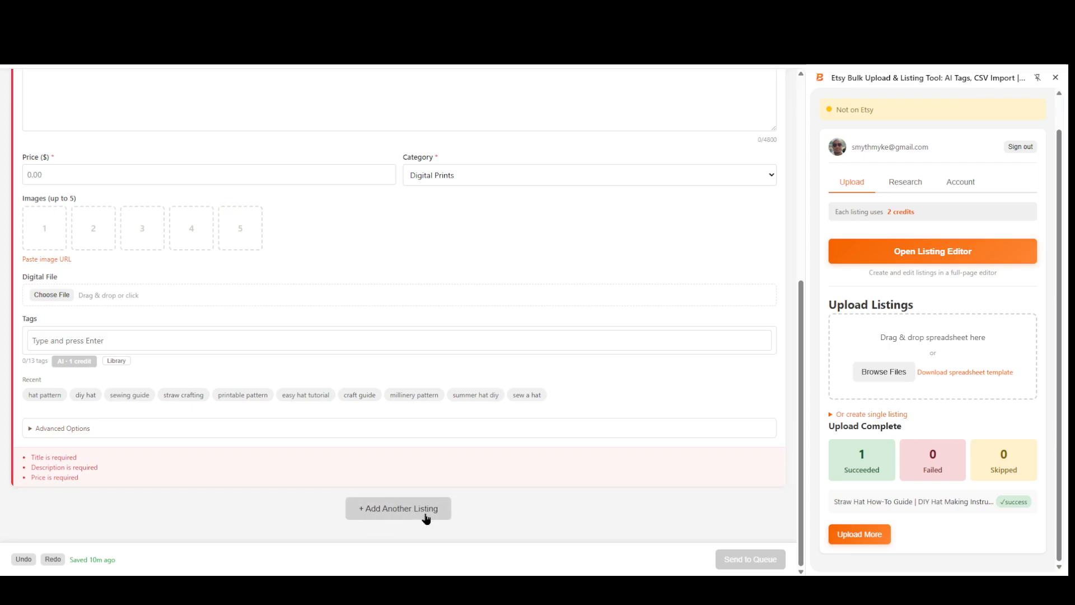
scroll(448, 459, up, 6)
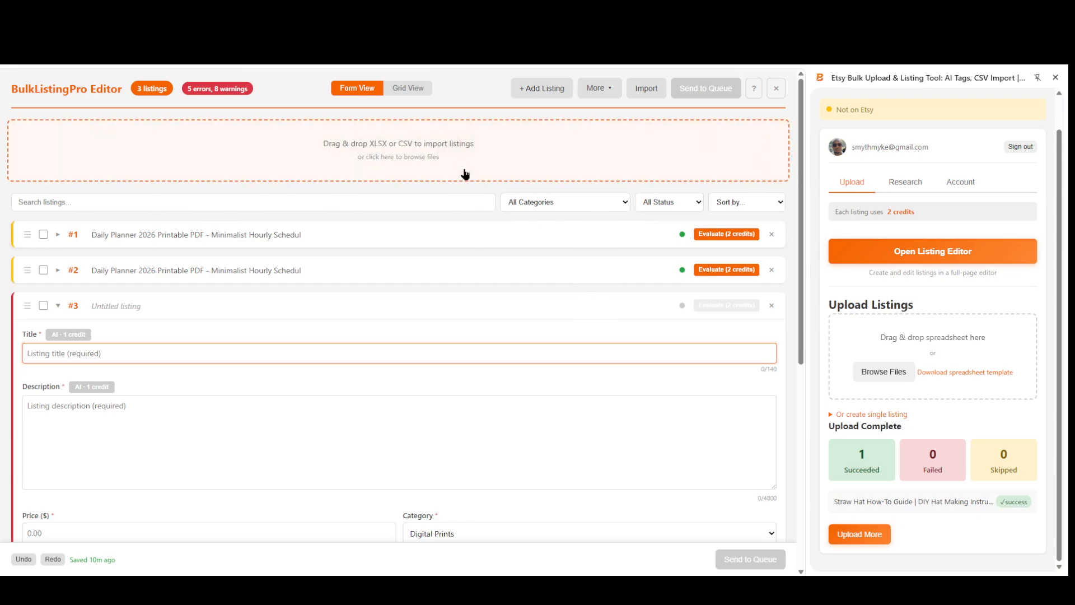
click(387, 167)
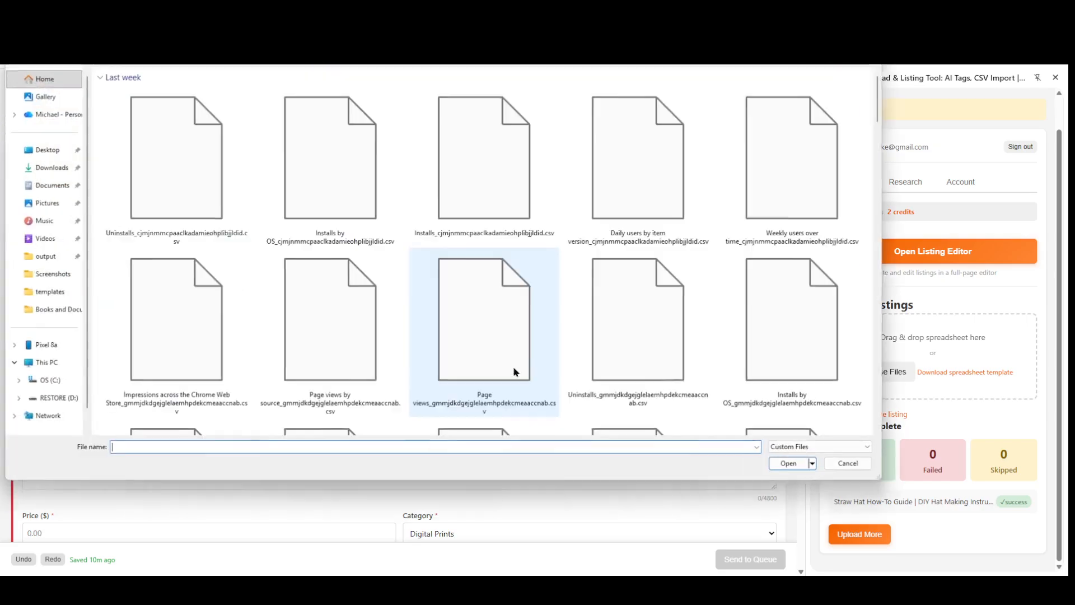
scroll(571, 300, down, 5)
click(371, 375)
click(793, 468)
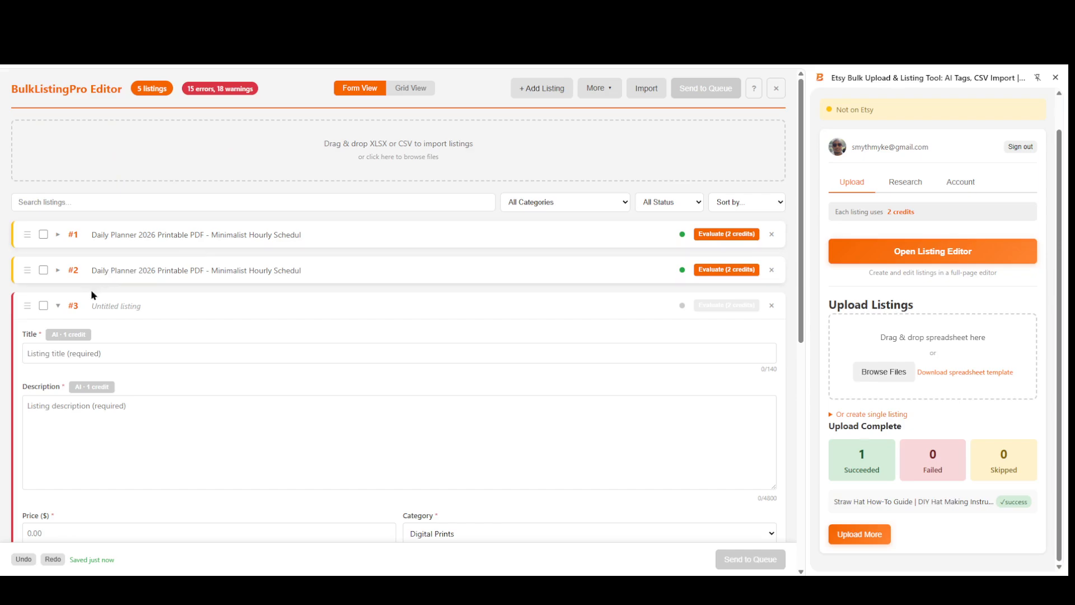
click(56, 310)
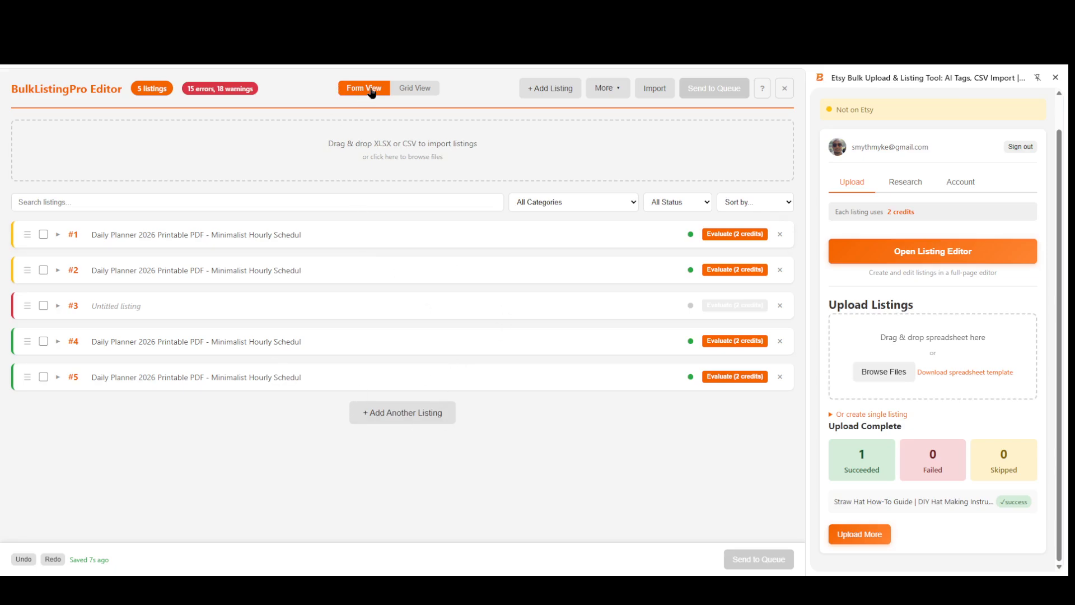
Step: Show the imported listings in Grid View and look through their rows and columns
click(413, 90)
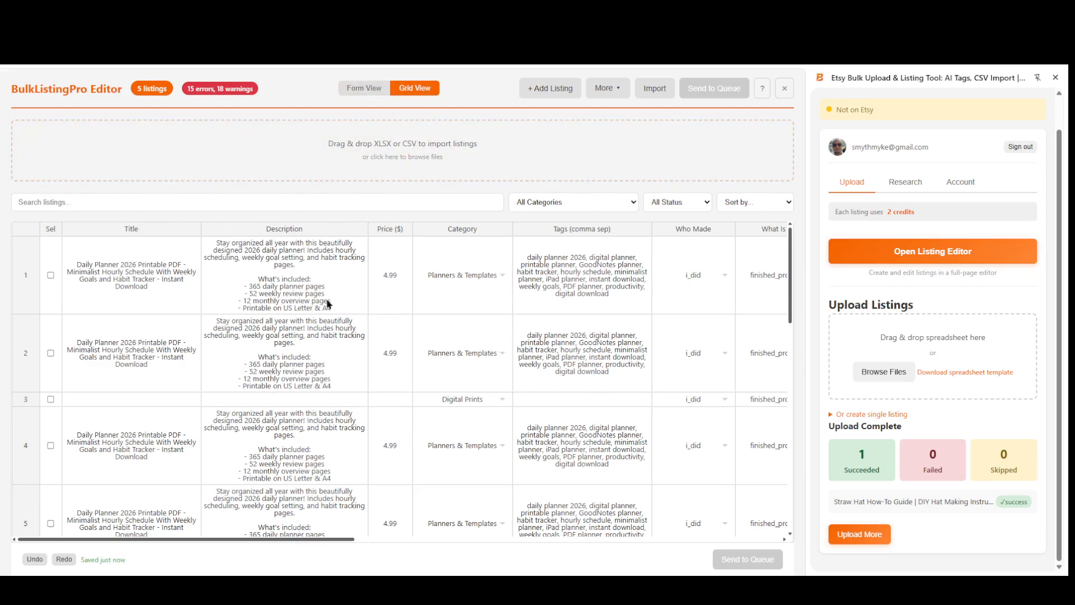
scroll(503, 426, down, 5)
scroll(502, 427, up, 5)
scroll(284, 329, down, 1)
scroll(284, 303, up, 1)
drag(271, 538, 197, 529)
scroll(341, 444, down, 3)
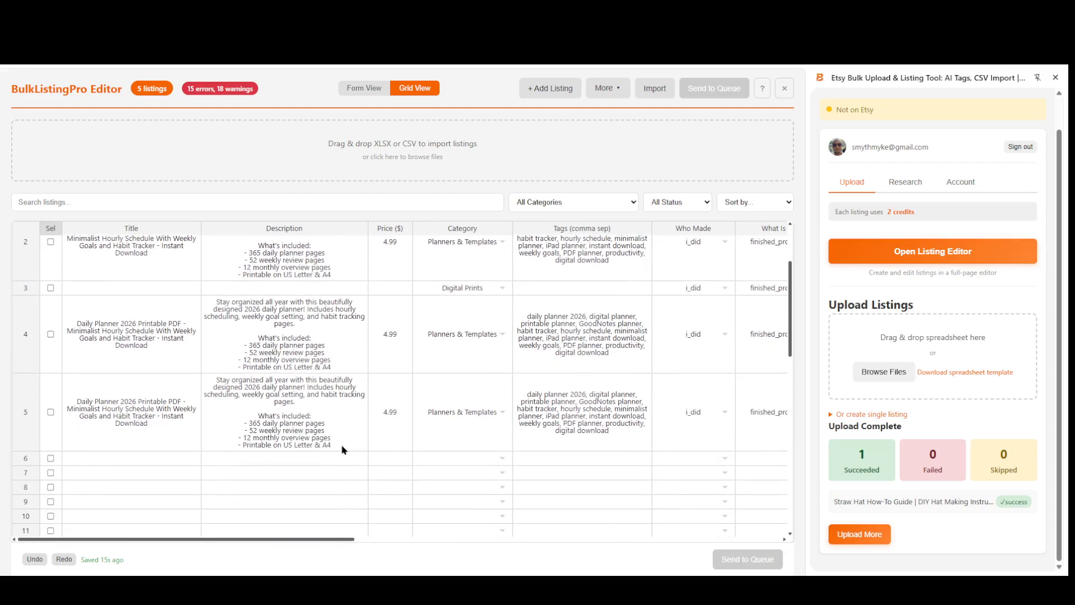
scroll(341, 444, down, 5)
Step: Return to Form View, collapse and re-expand the first two listings, and review the first one's fields
click(363, 90)
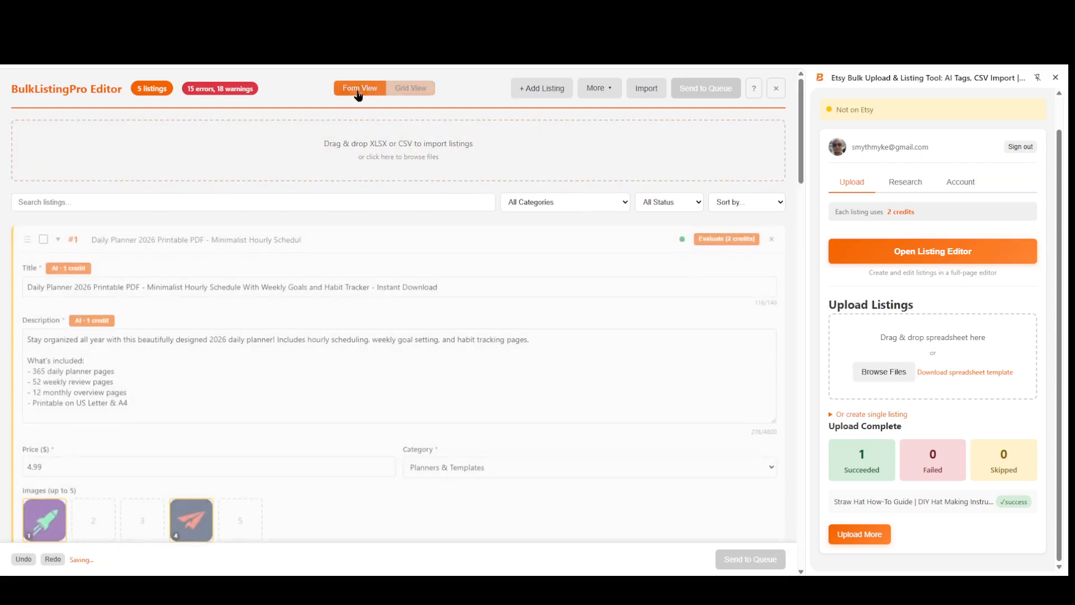
click(179, 234)
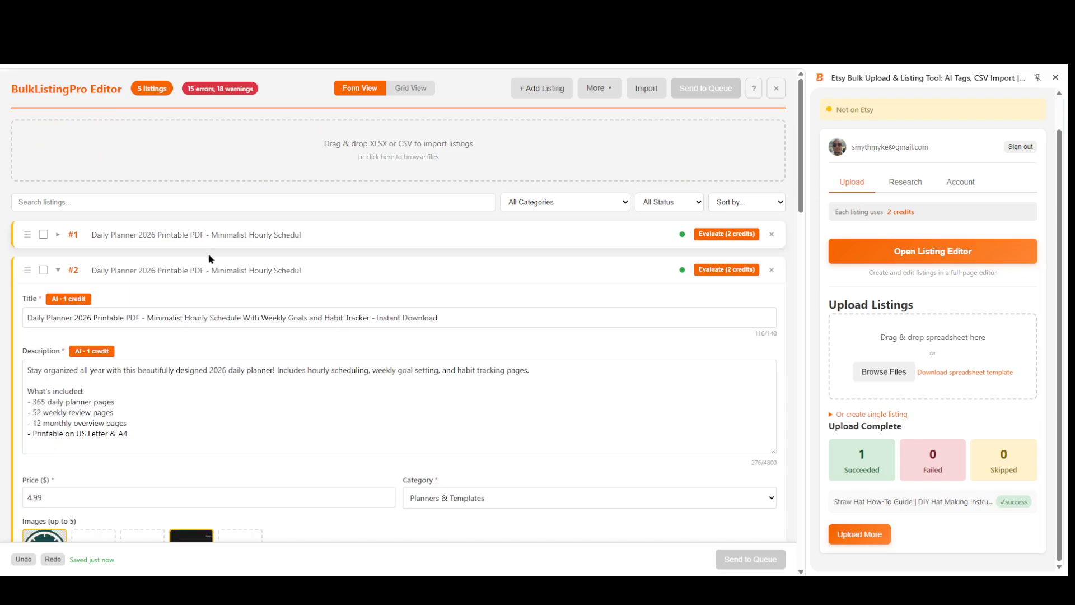
click(208, 271)
click(350, 271)
click(311, 235)
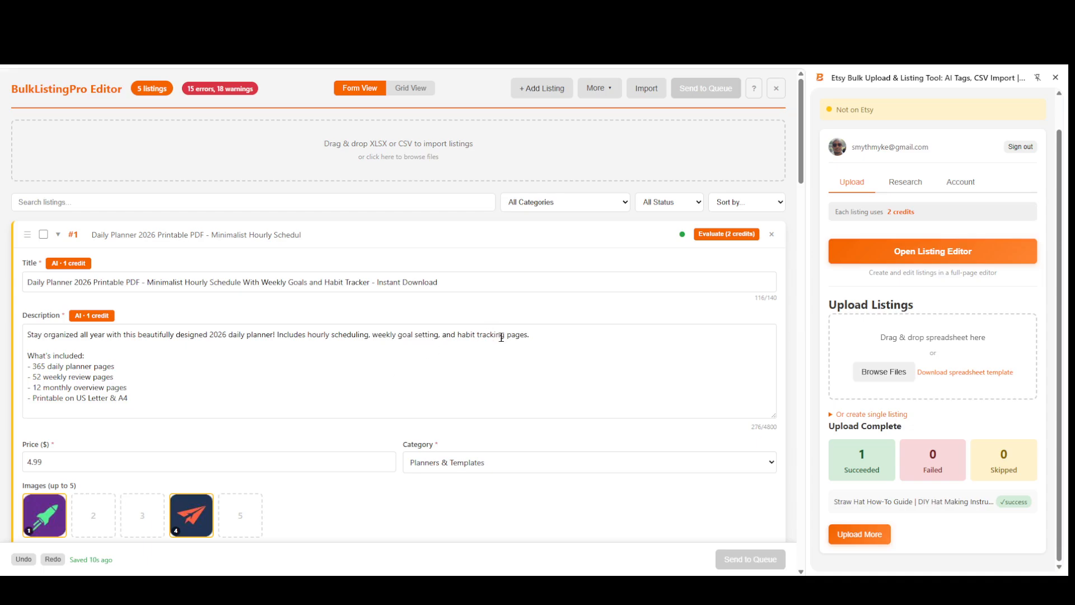
scroll(501, 337, down, 8)
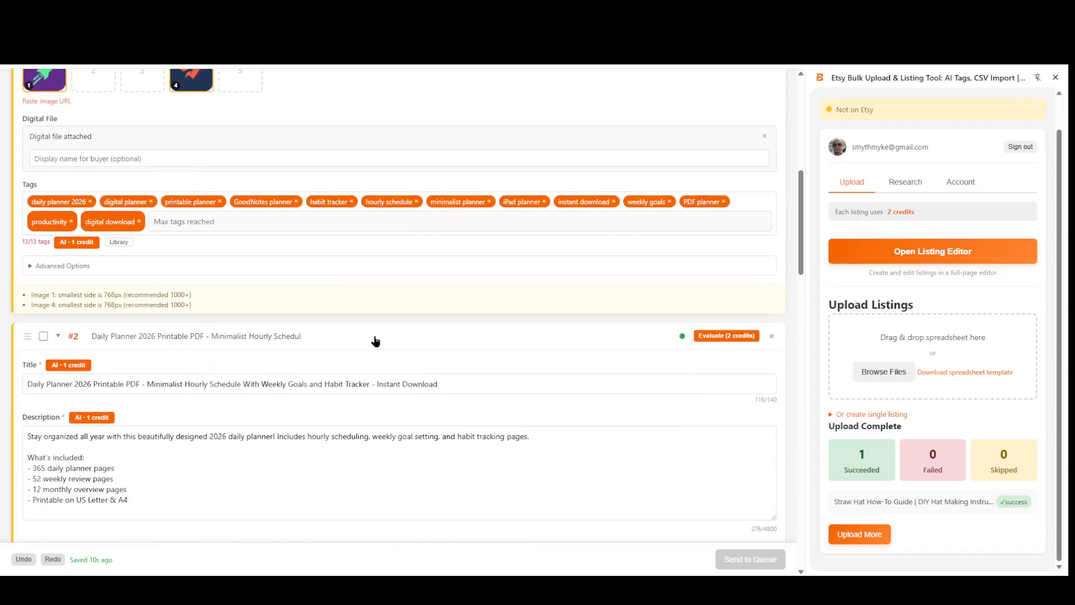
scroll(375, 341, up, 8)
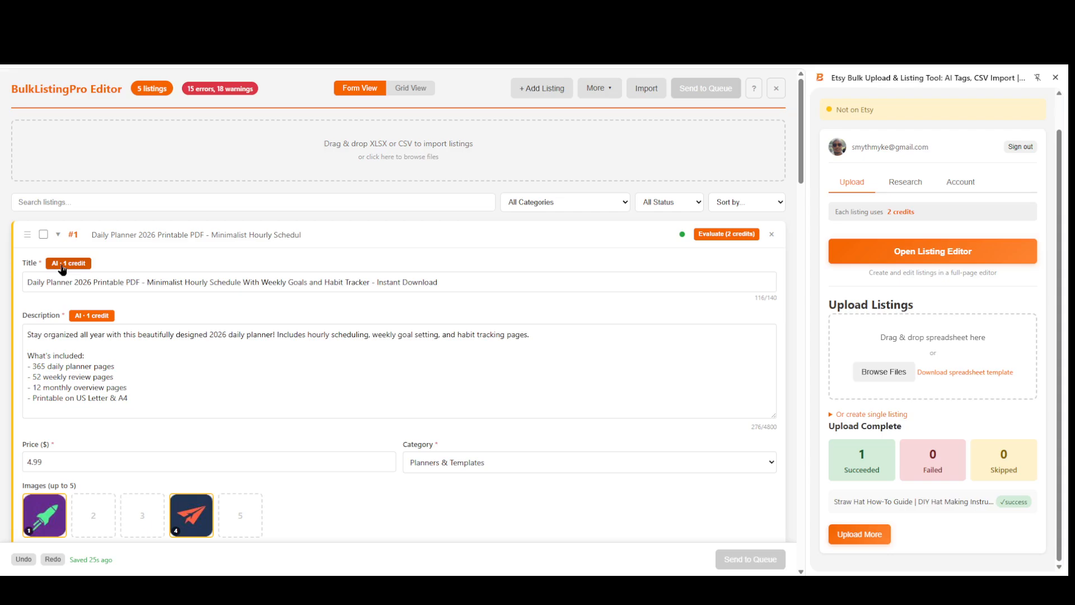
Step: Shorten the first listing's title to "Daily Planner 2026 Printable PDF"
drag(455, 281, 144, 298)
key(BackSpace)
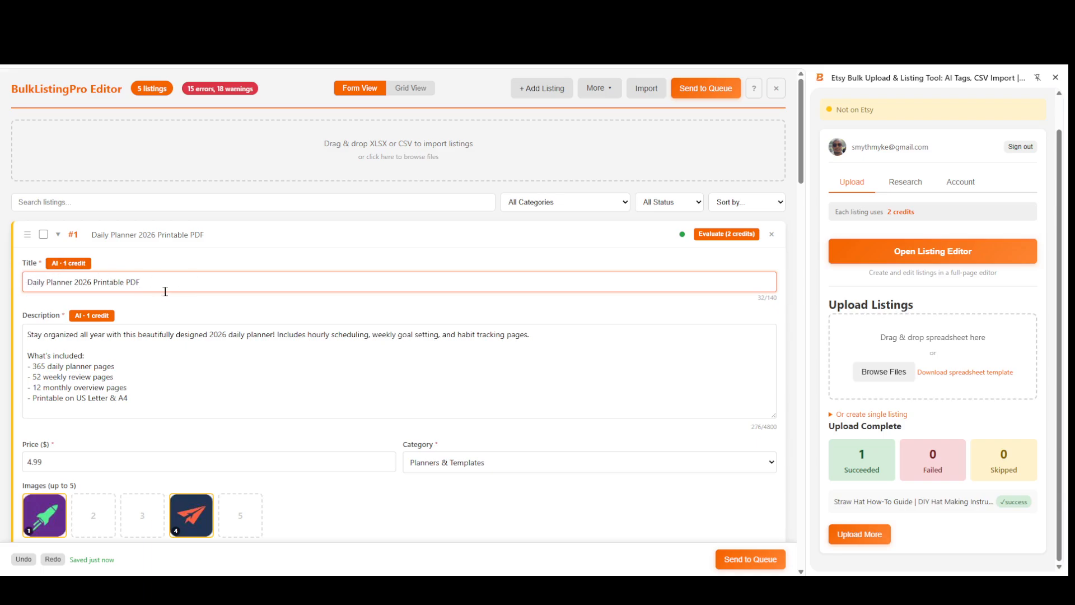
click(144, 334)
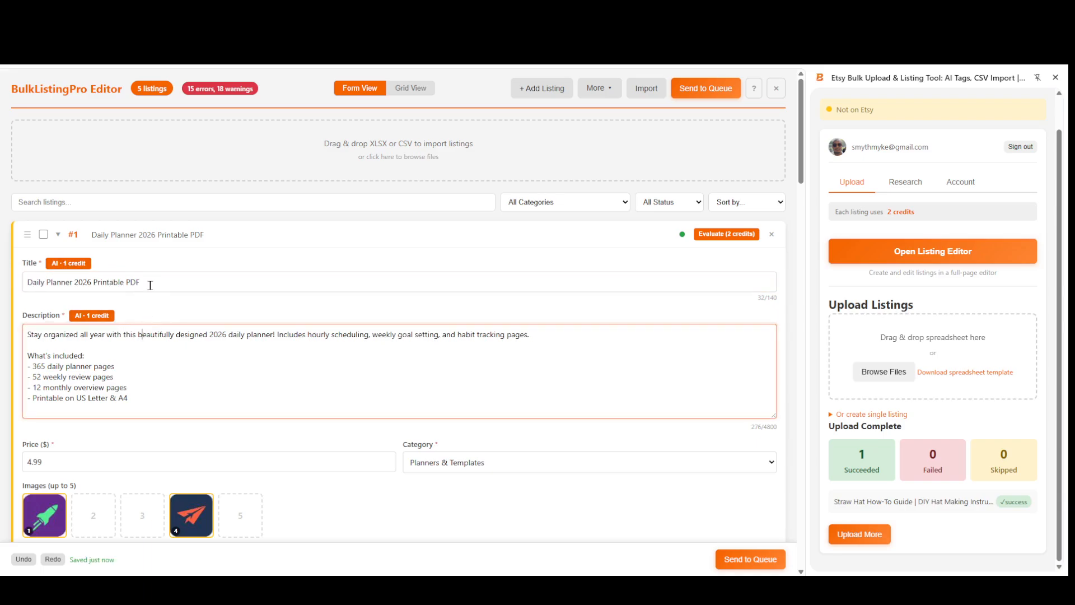
Step: Generate AI titles for the first listing and apply "GoodNotes Planner | Digital Daily Planner for iPad | Dated 2026 Planner | Weekly Review | Instant Access"
click(68, 263)
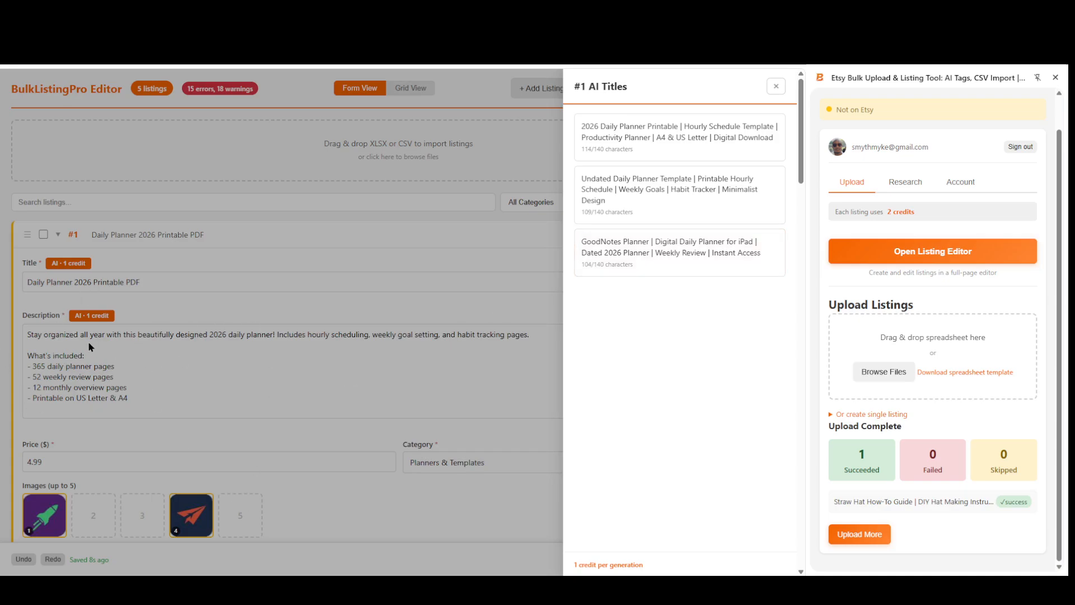
scroll(385, 422, down, 4)
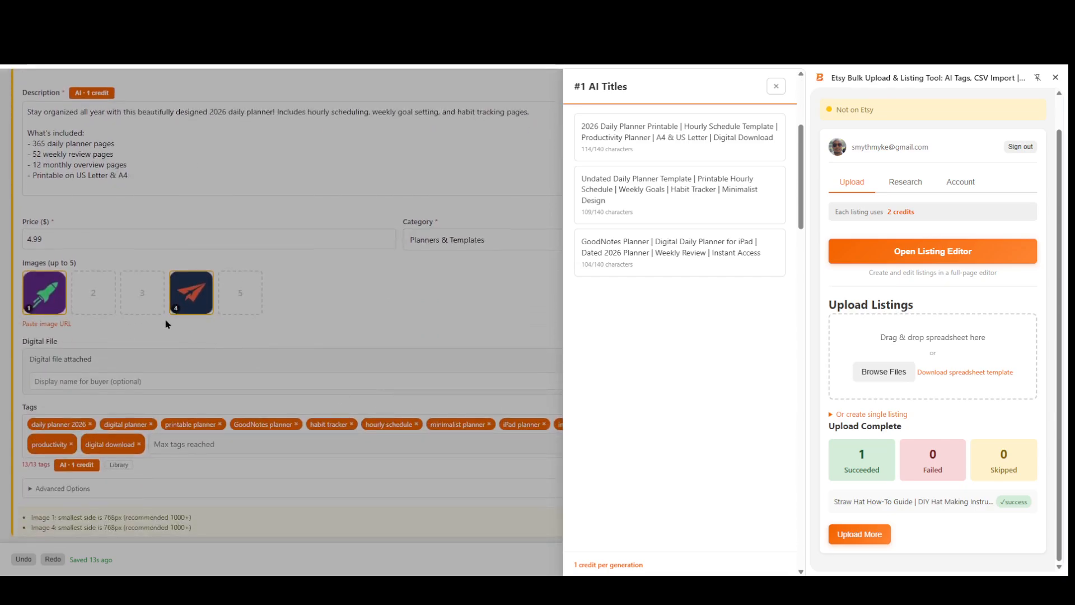
scroll(49, 320, up, 4)
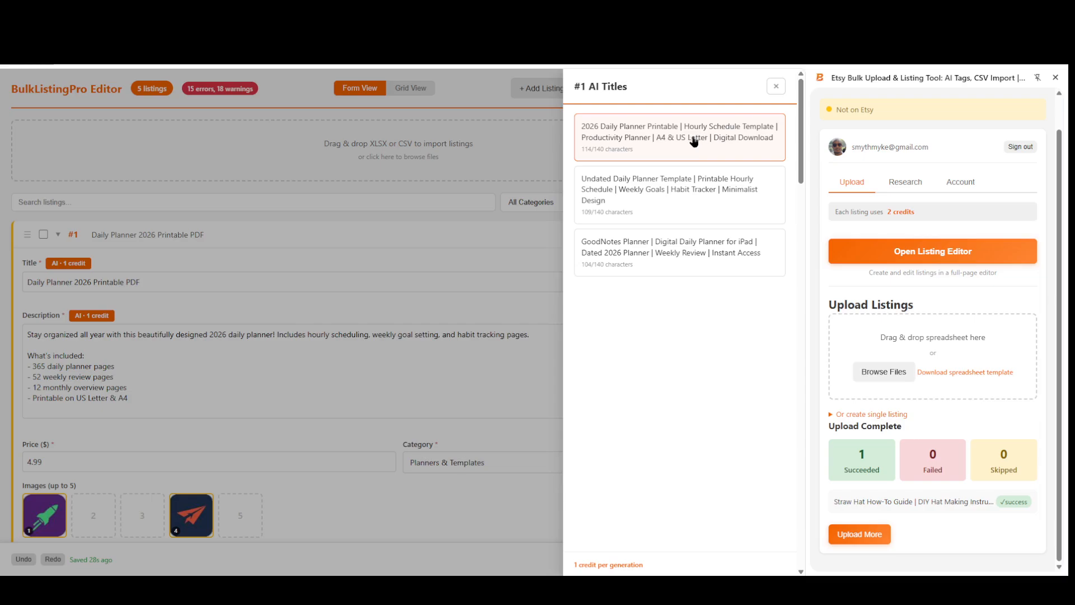
click(692, 267)
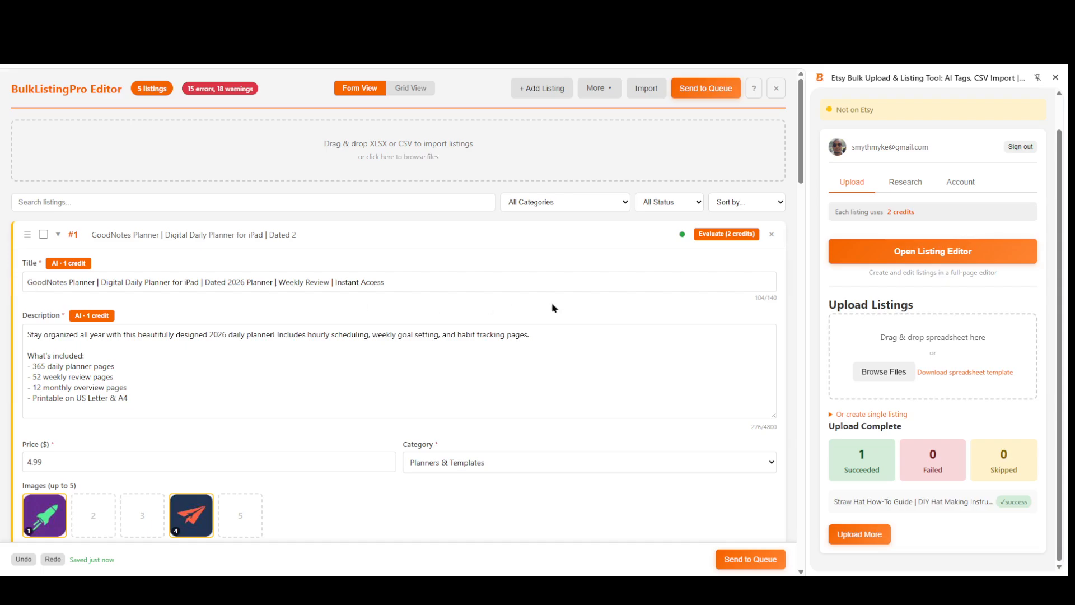
Step: Review the first listing's description, images, digital file, tags and image size warnings, and glance over the listings below
scroll(585, 337, down, 2)
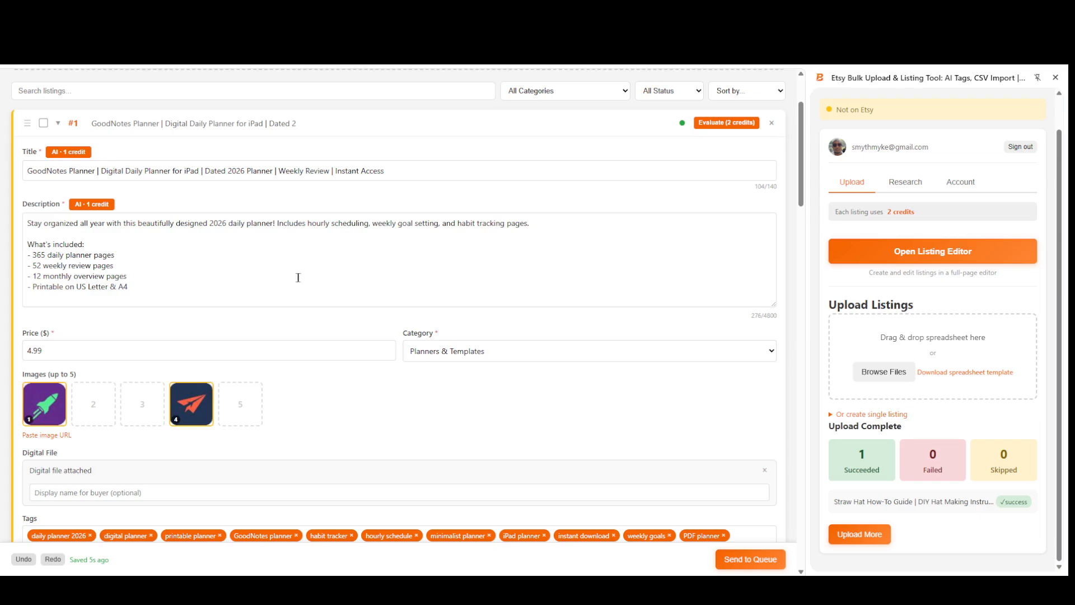
scroll(381, 288, down, 3)
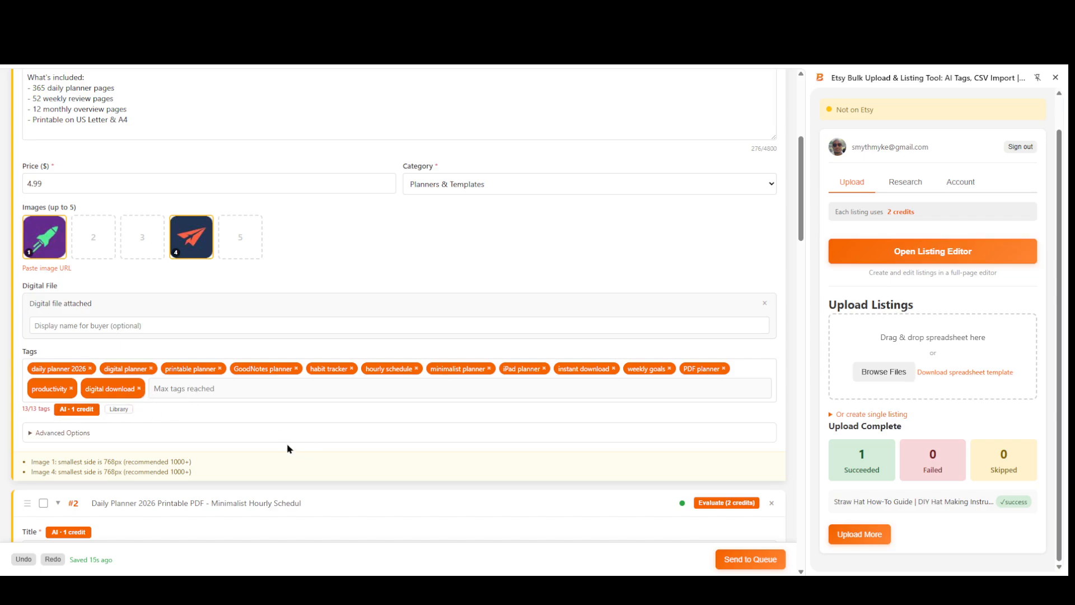
scroll(294, 448, up, 5)
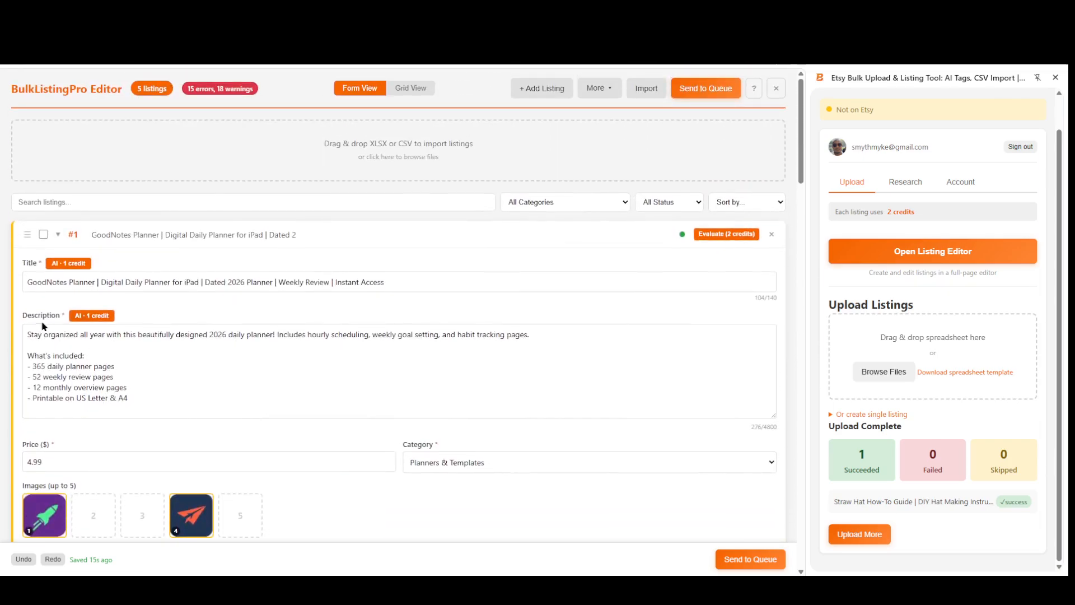
scroll(300, 406, down, 6)
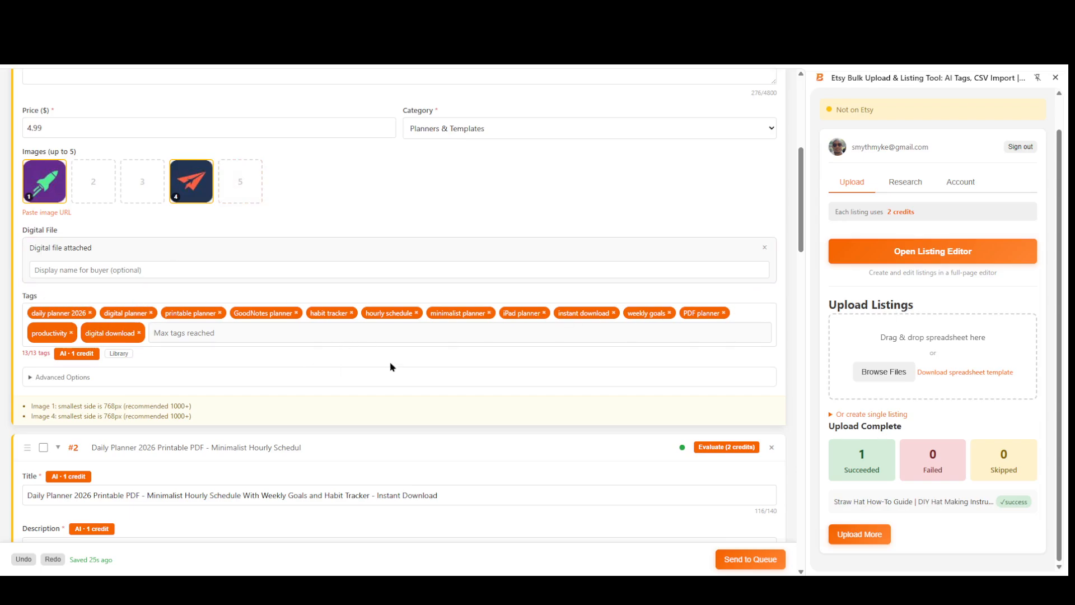
scroll(369, 425, down, 7)
scroll(554, 451, up, 10)
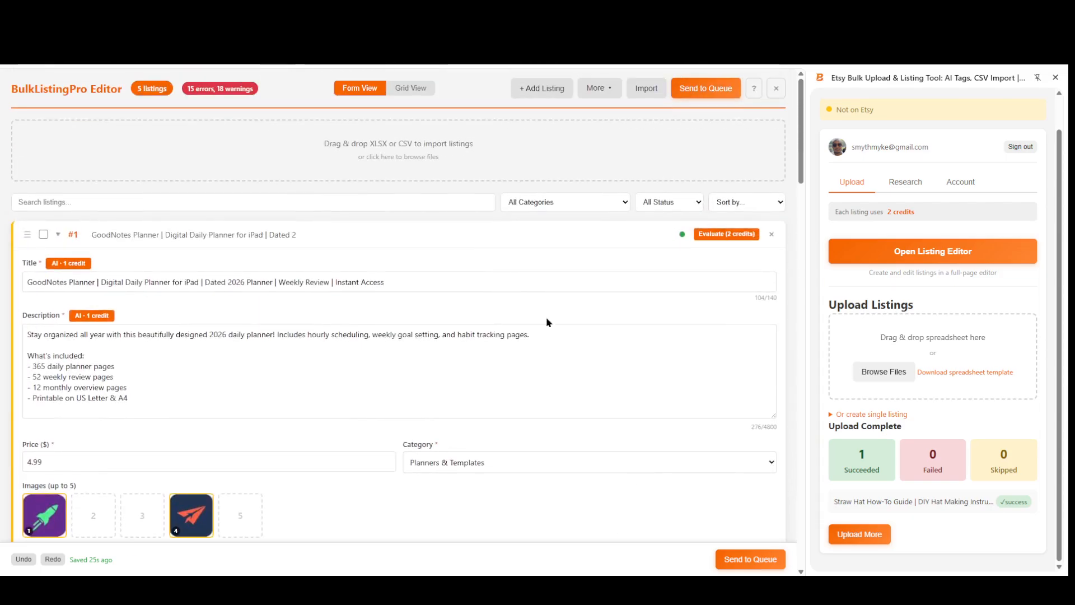
Step: Select listings #1 and #2, send them to the upload queue and check the queue's entries
scroll(542, 317, down, 10)
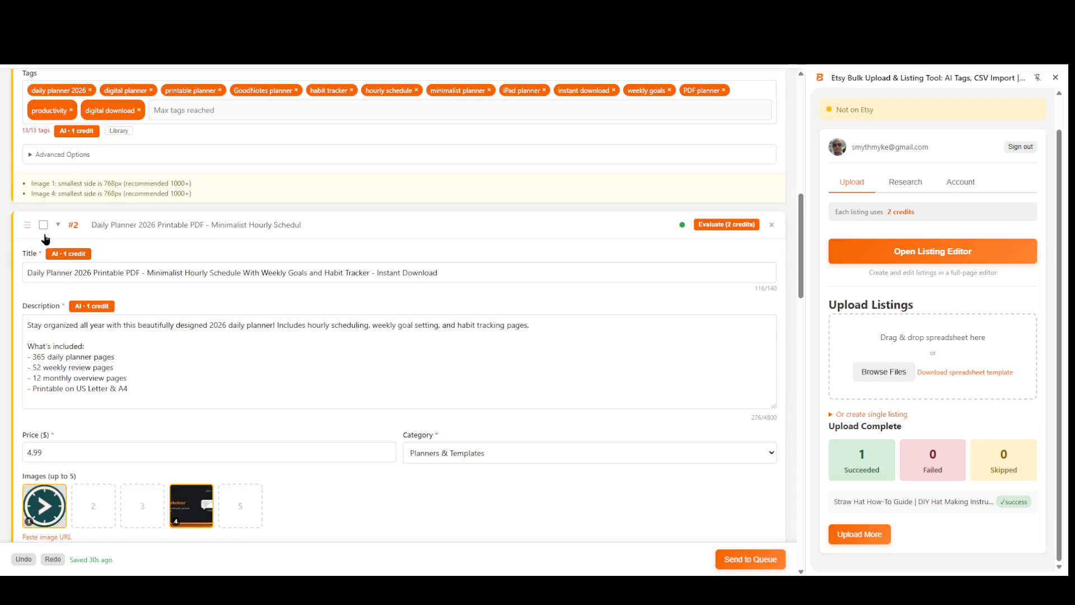
scroll(77, 264, up, 10)
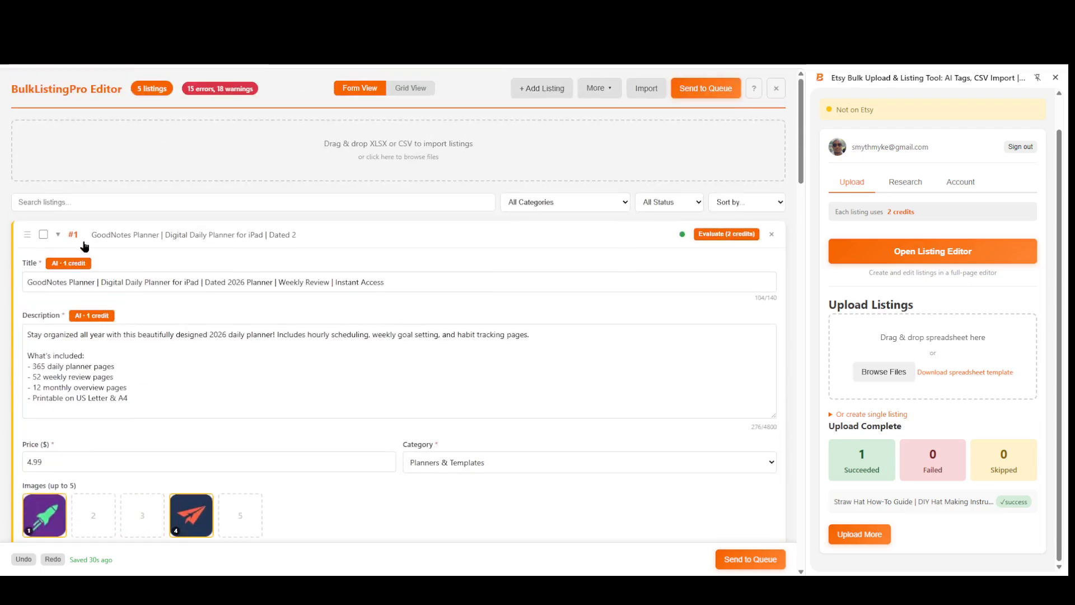
scroll(575, 324, down, 10)
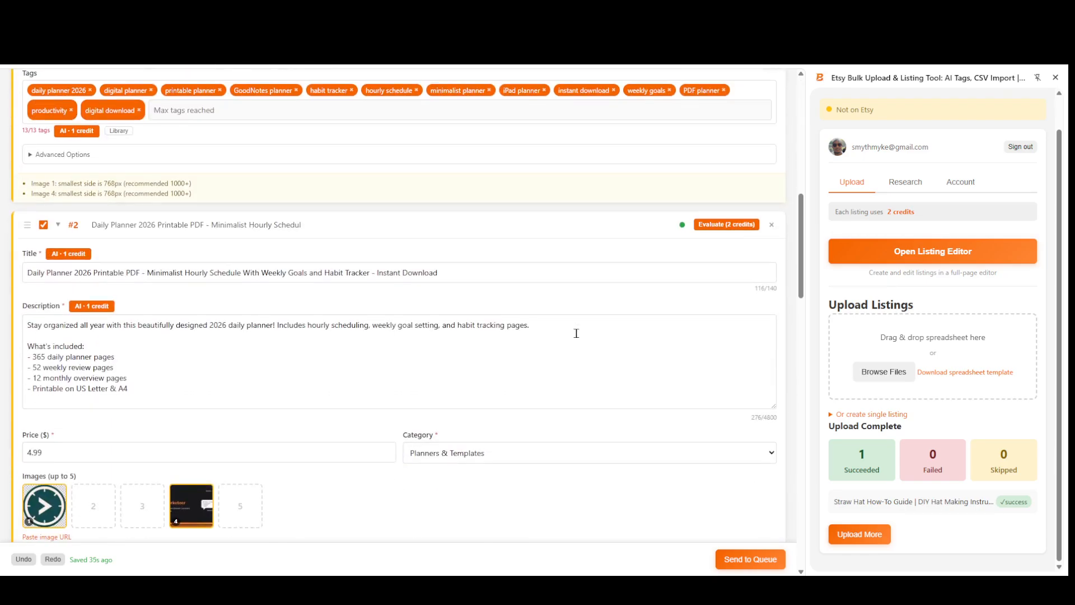
click(748, 559)
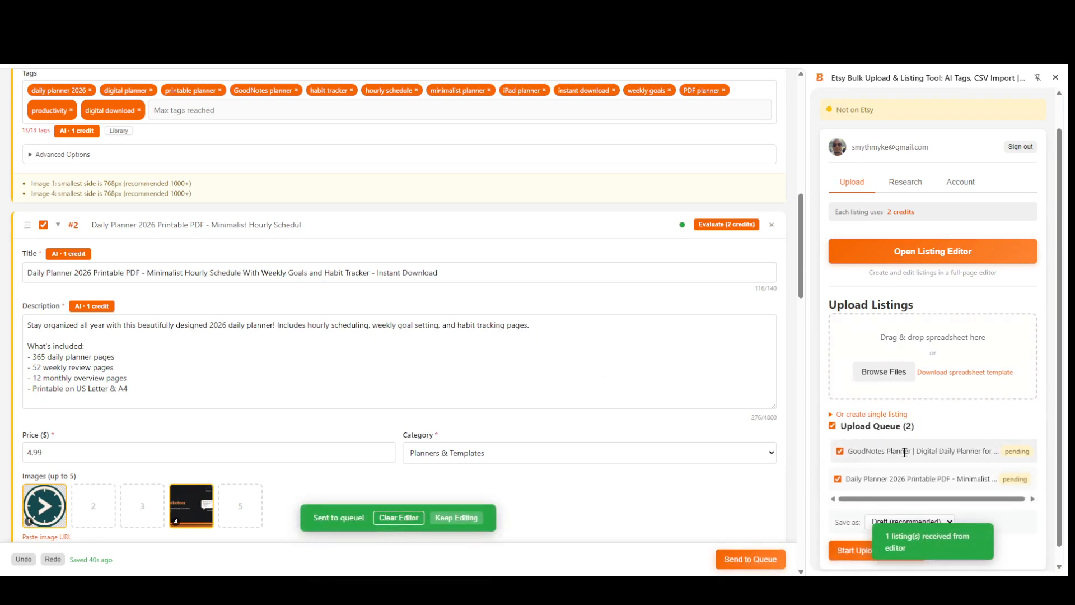
scroll(935, 468, down, 1)
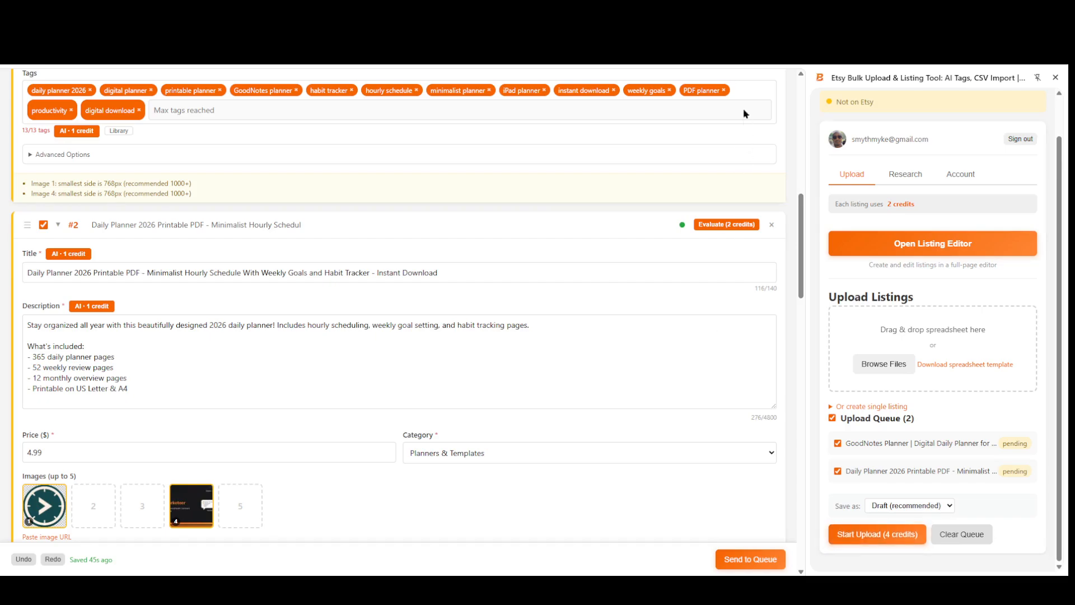
Step: Switch to the BulkListingPro extension's page in the Chrome Web Store
scroll(769, 331, up, 10)
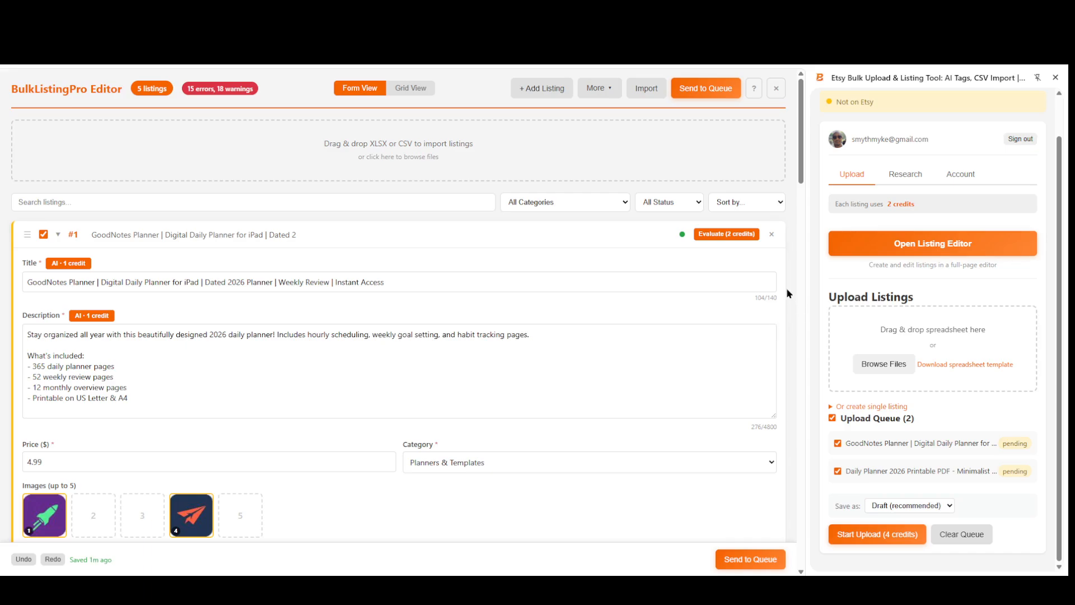
click(336, 11)
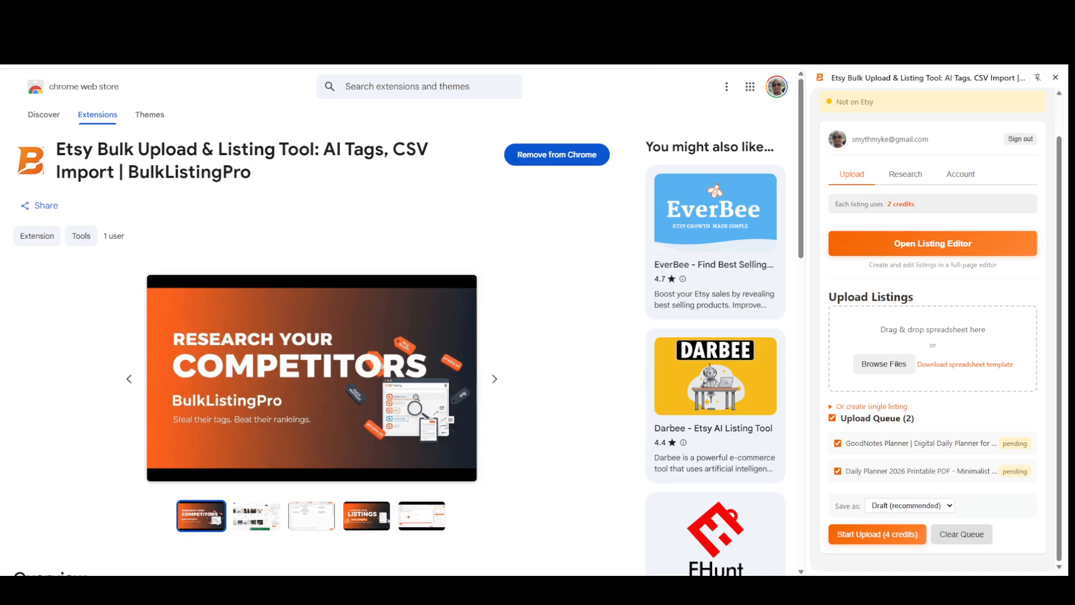